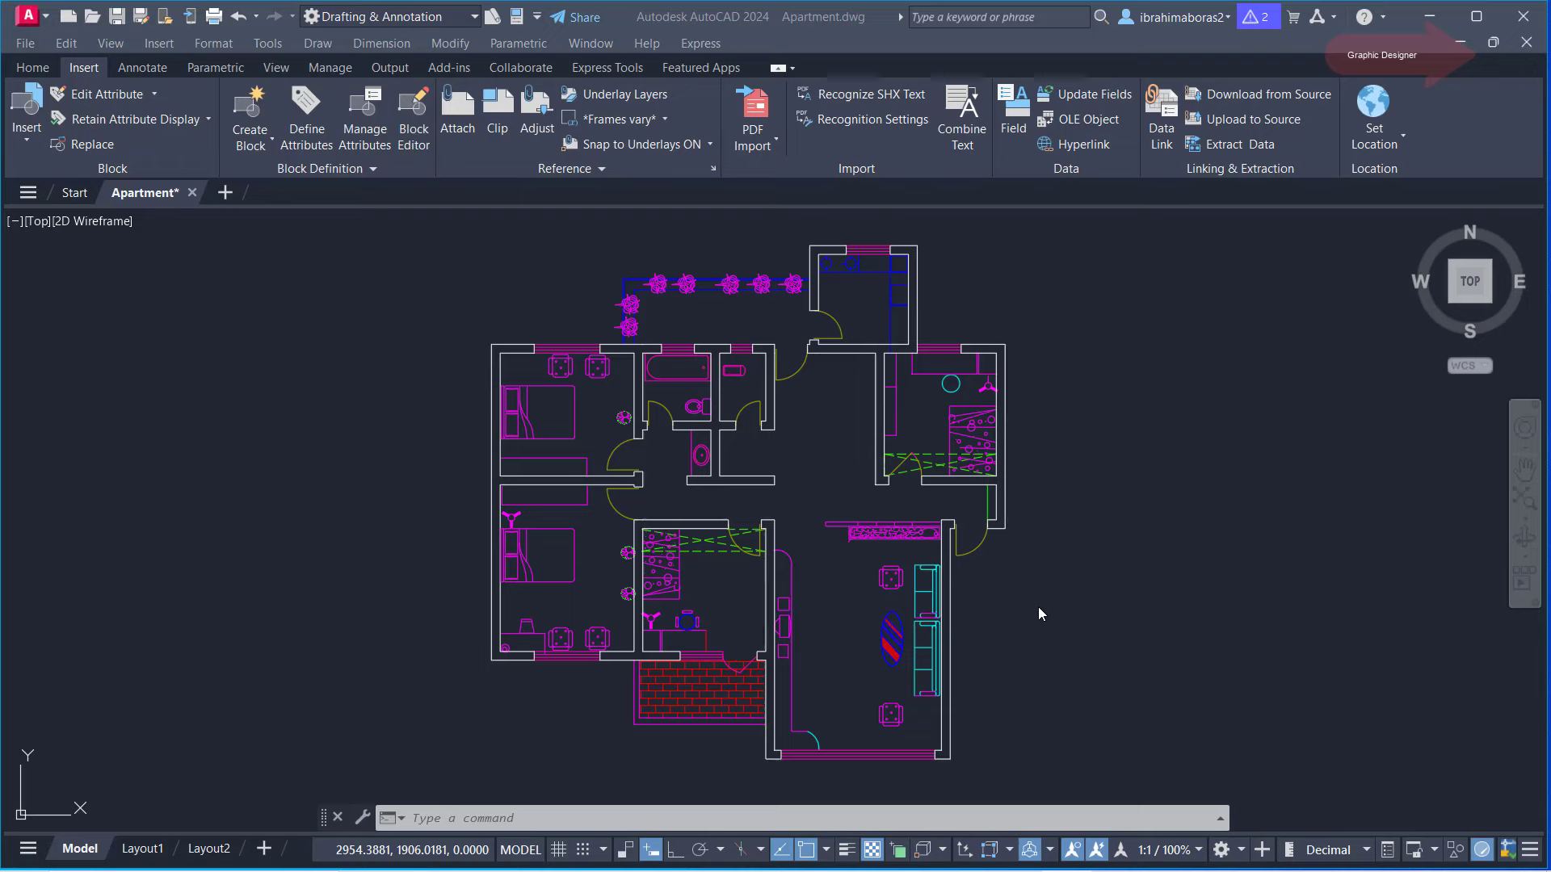
- Switch to the Layout1 sheet and delete Layout2, leaving Layout1 as the only layout
left_click(1095, 512)
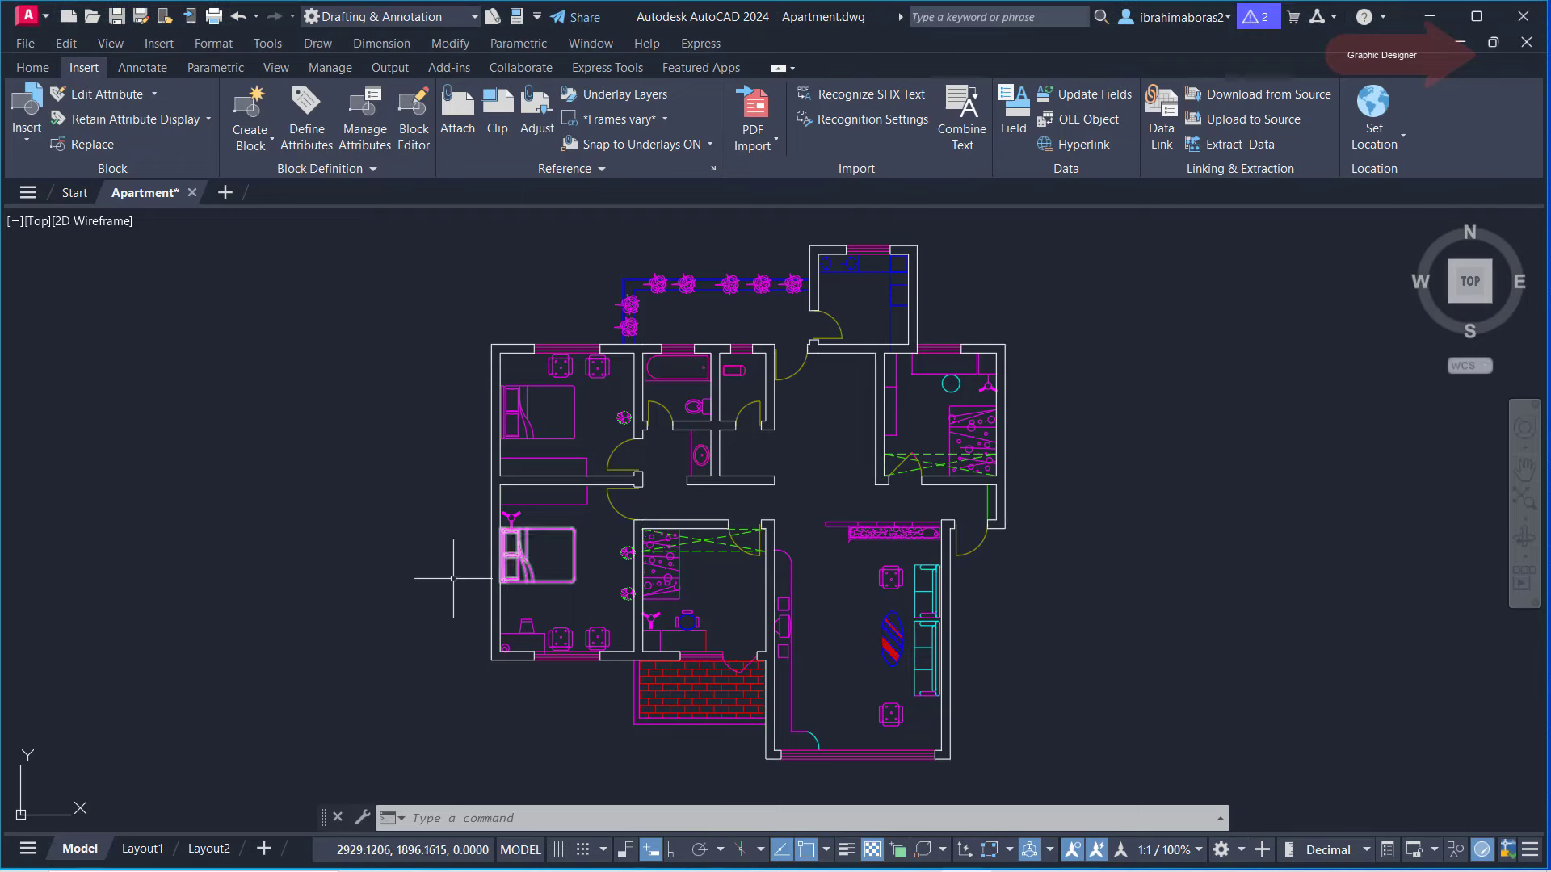
left_click(153, 850)
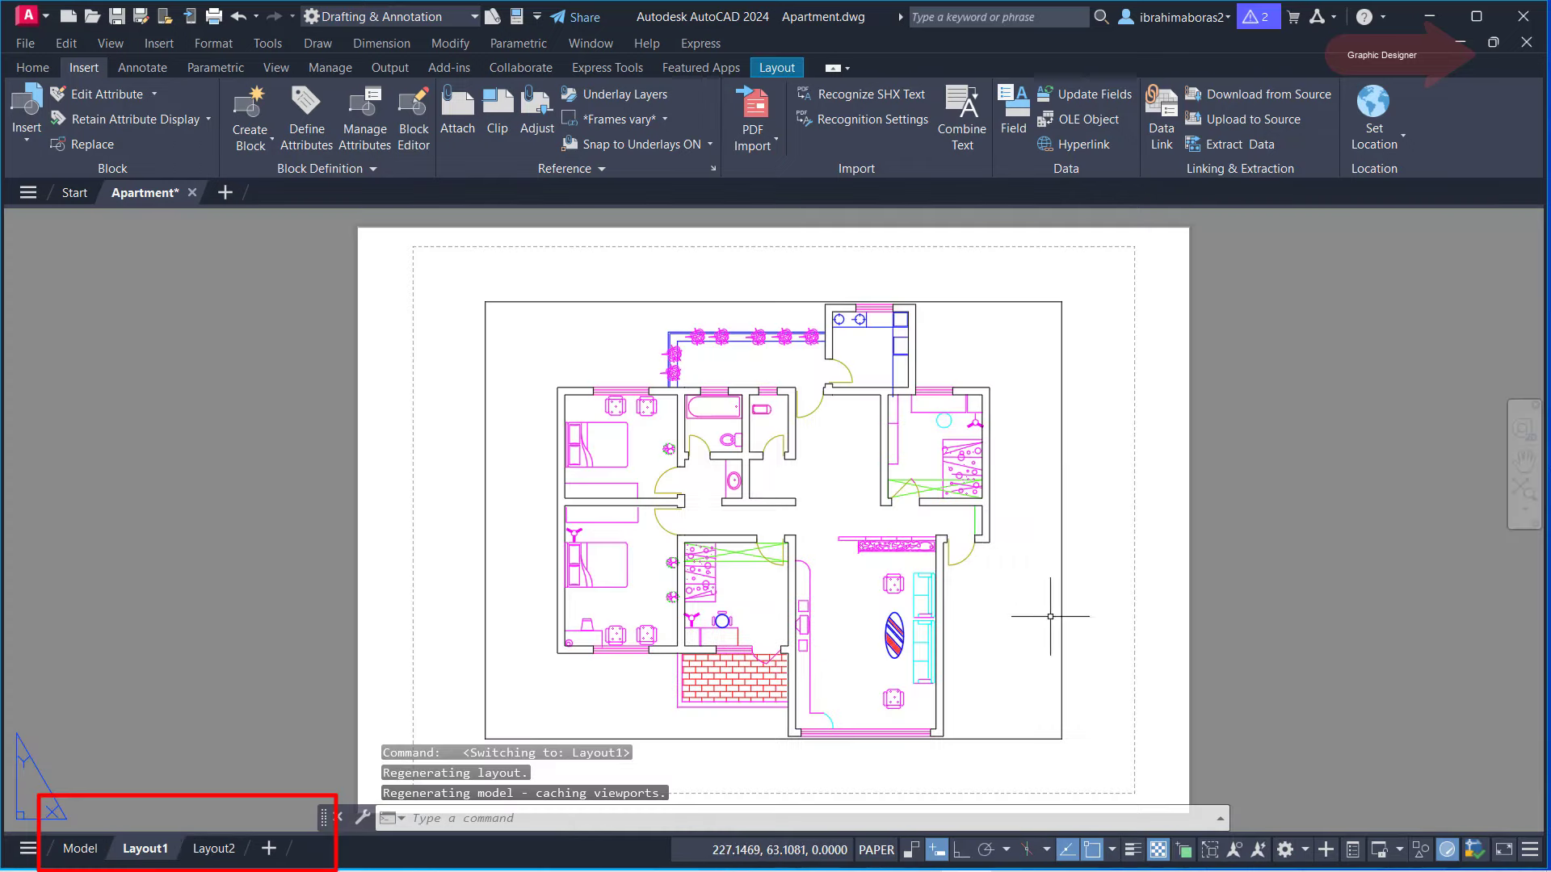
right_click(212, 849)
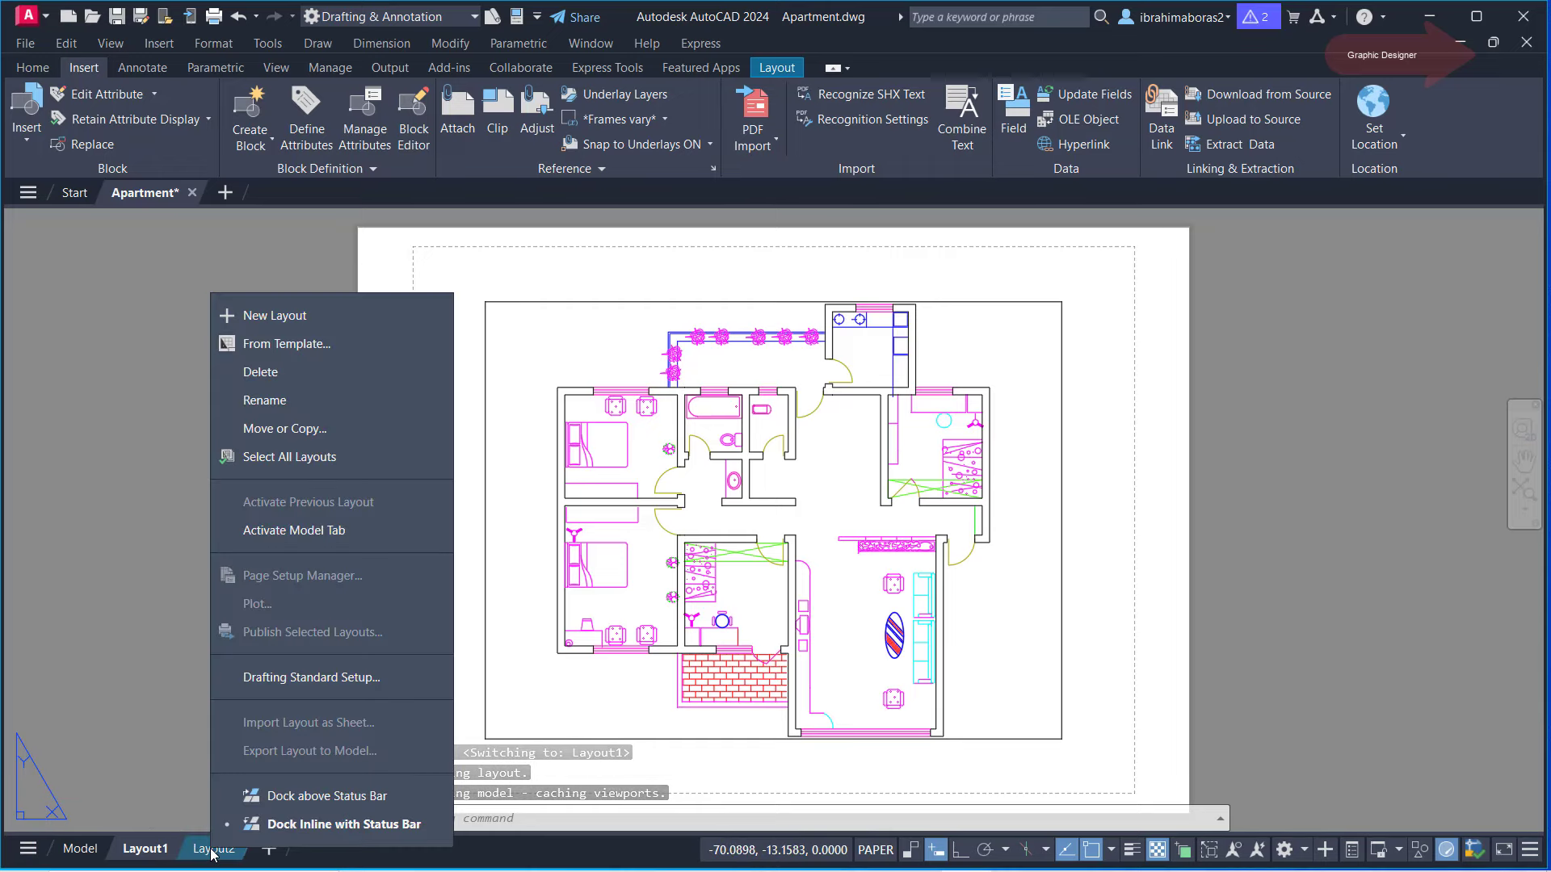
left_click(246, 374)
left_click(822, 537)
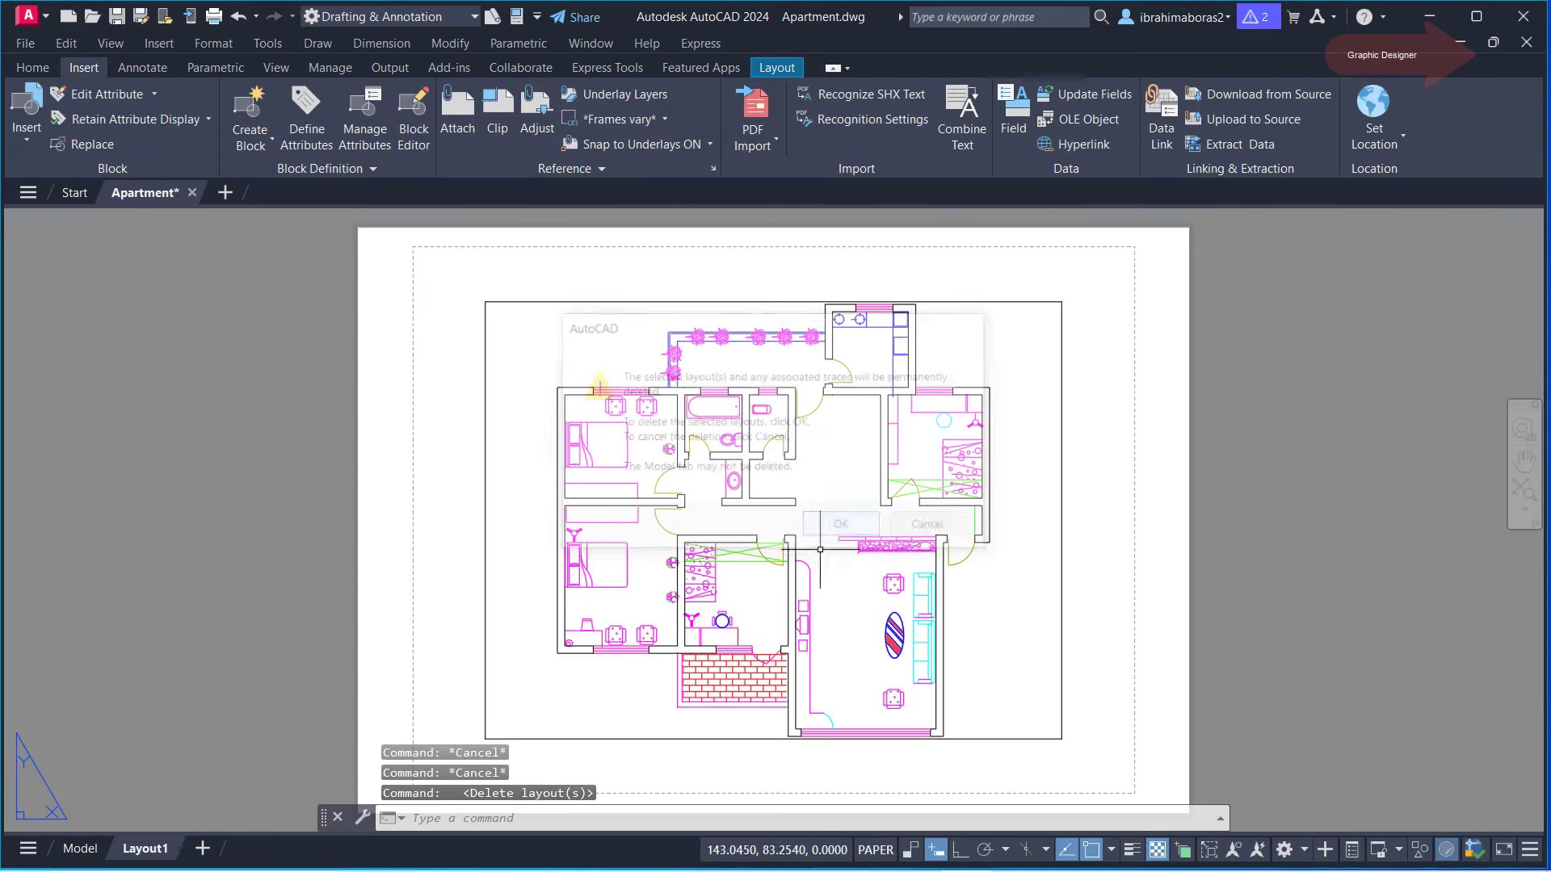
right_click(155, 852)
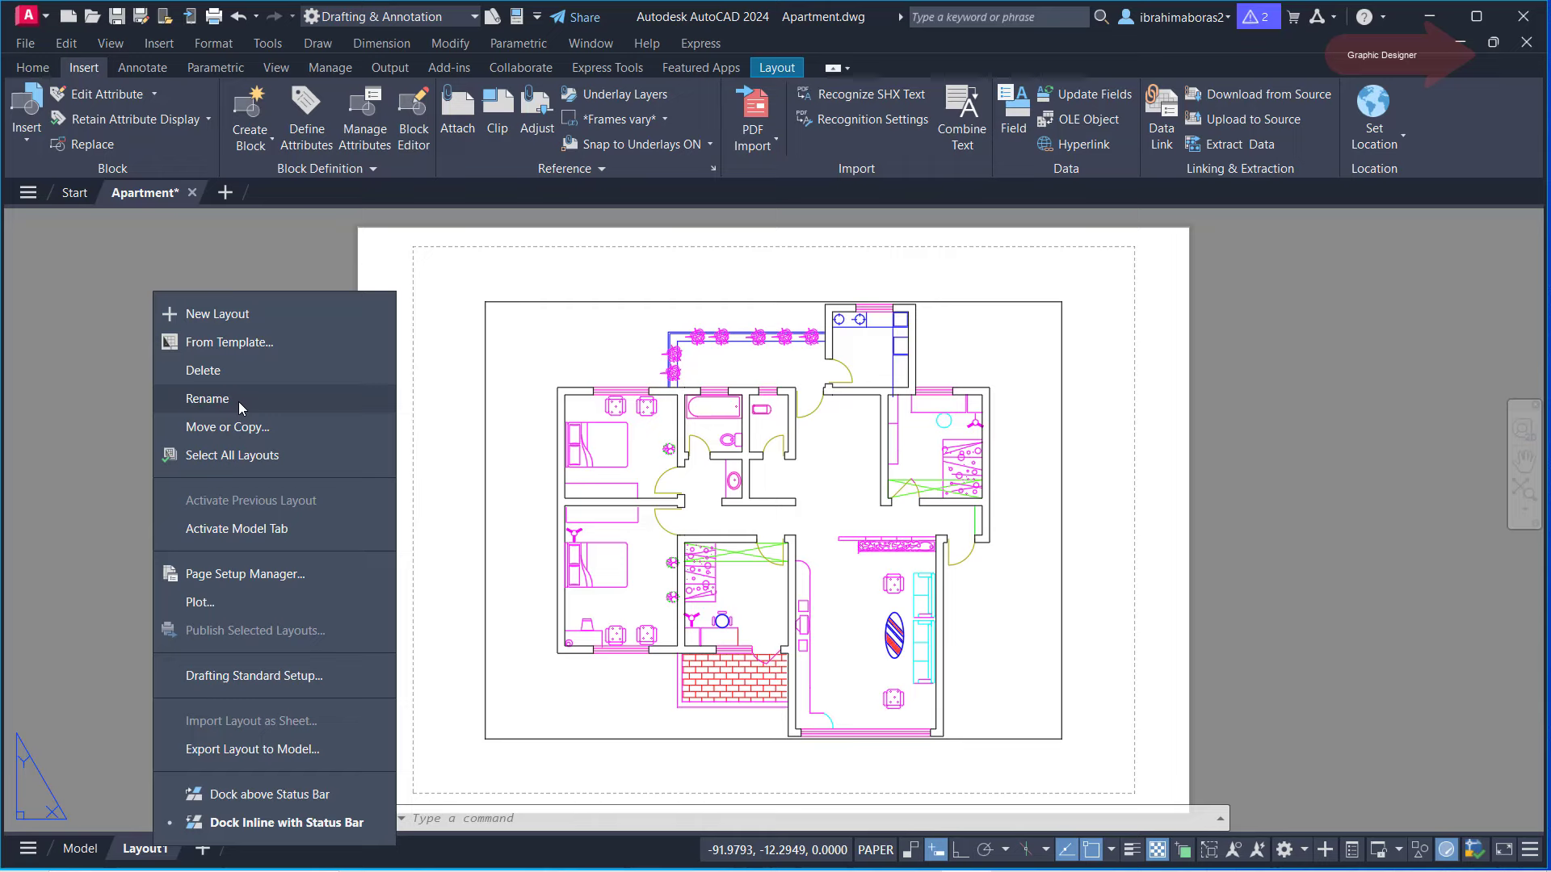
left_click(113, 605)
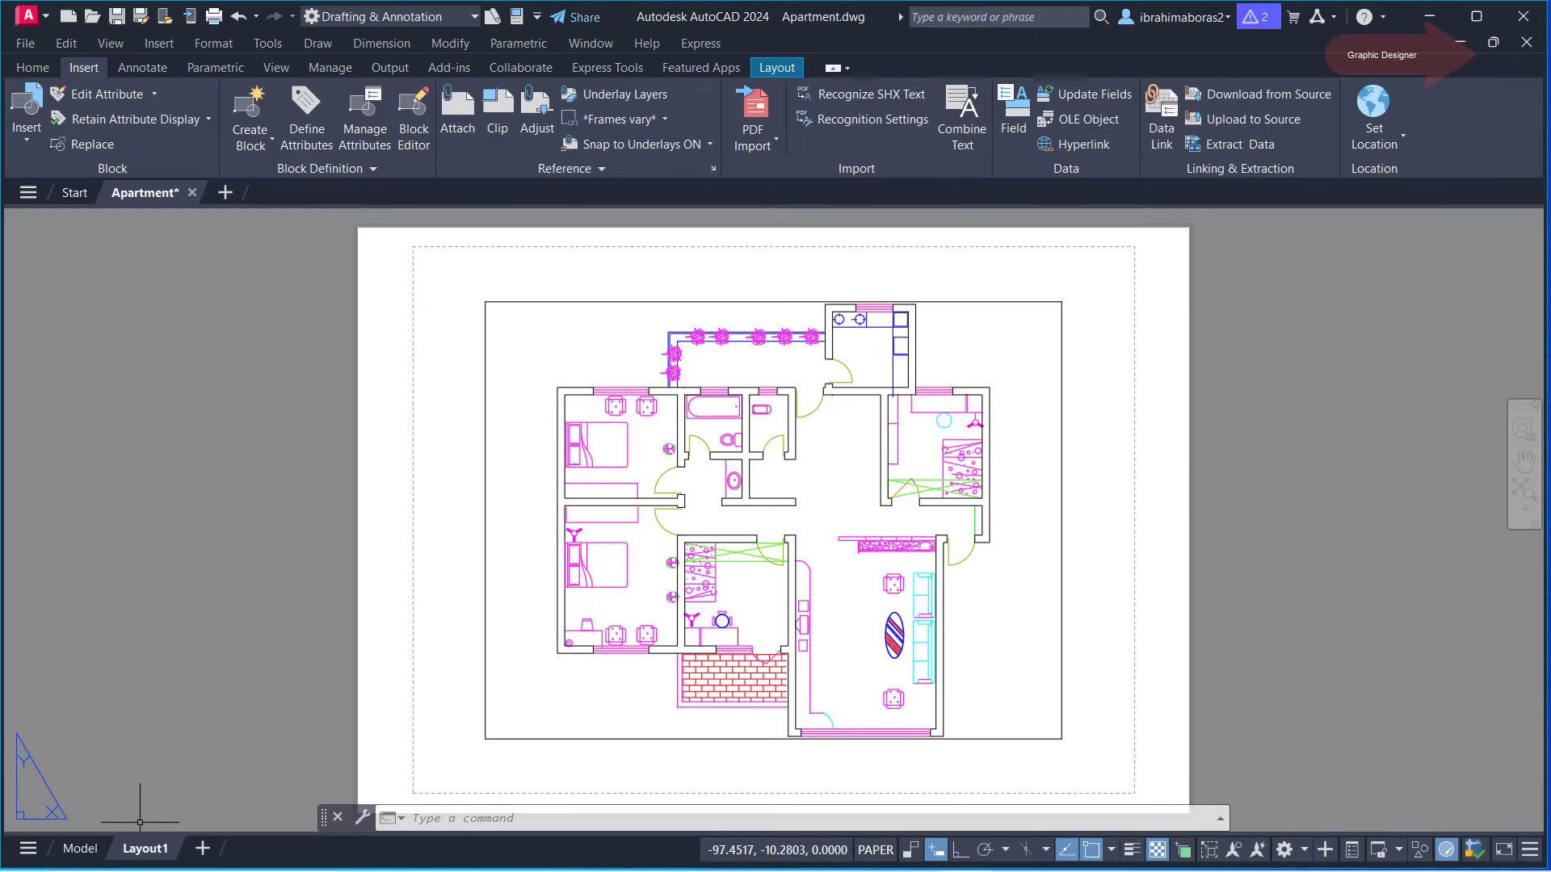
- Open Layout1's Page Setup Manager and modify its existing page setup instead of creating one
right_click(146, 848)
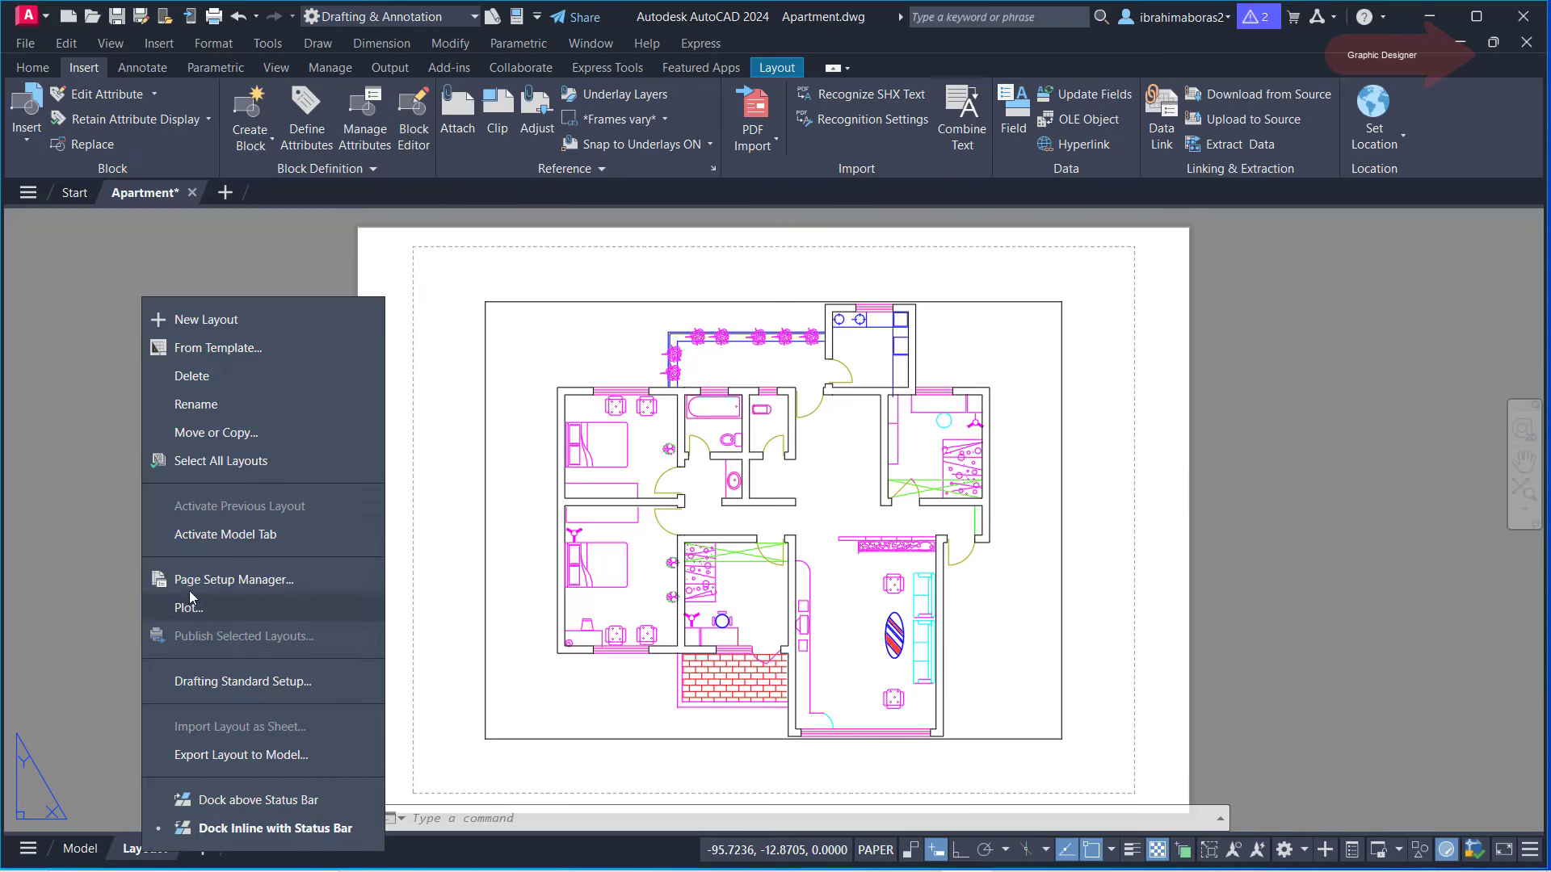
left_click(277, 582)
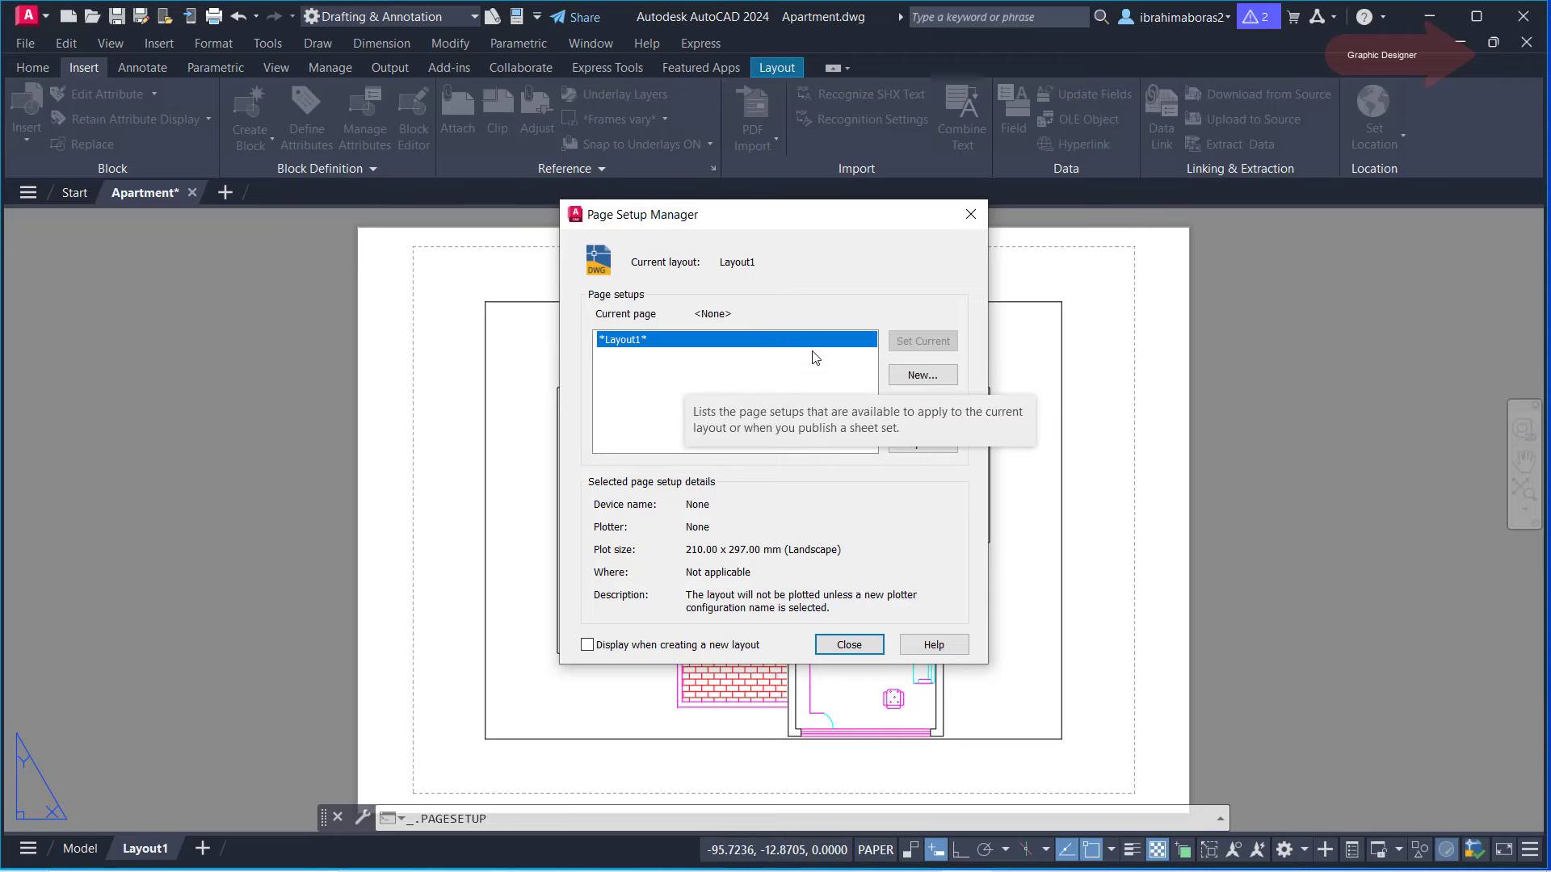
left_click(929, 378)
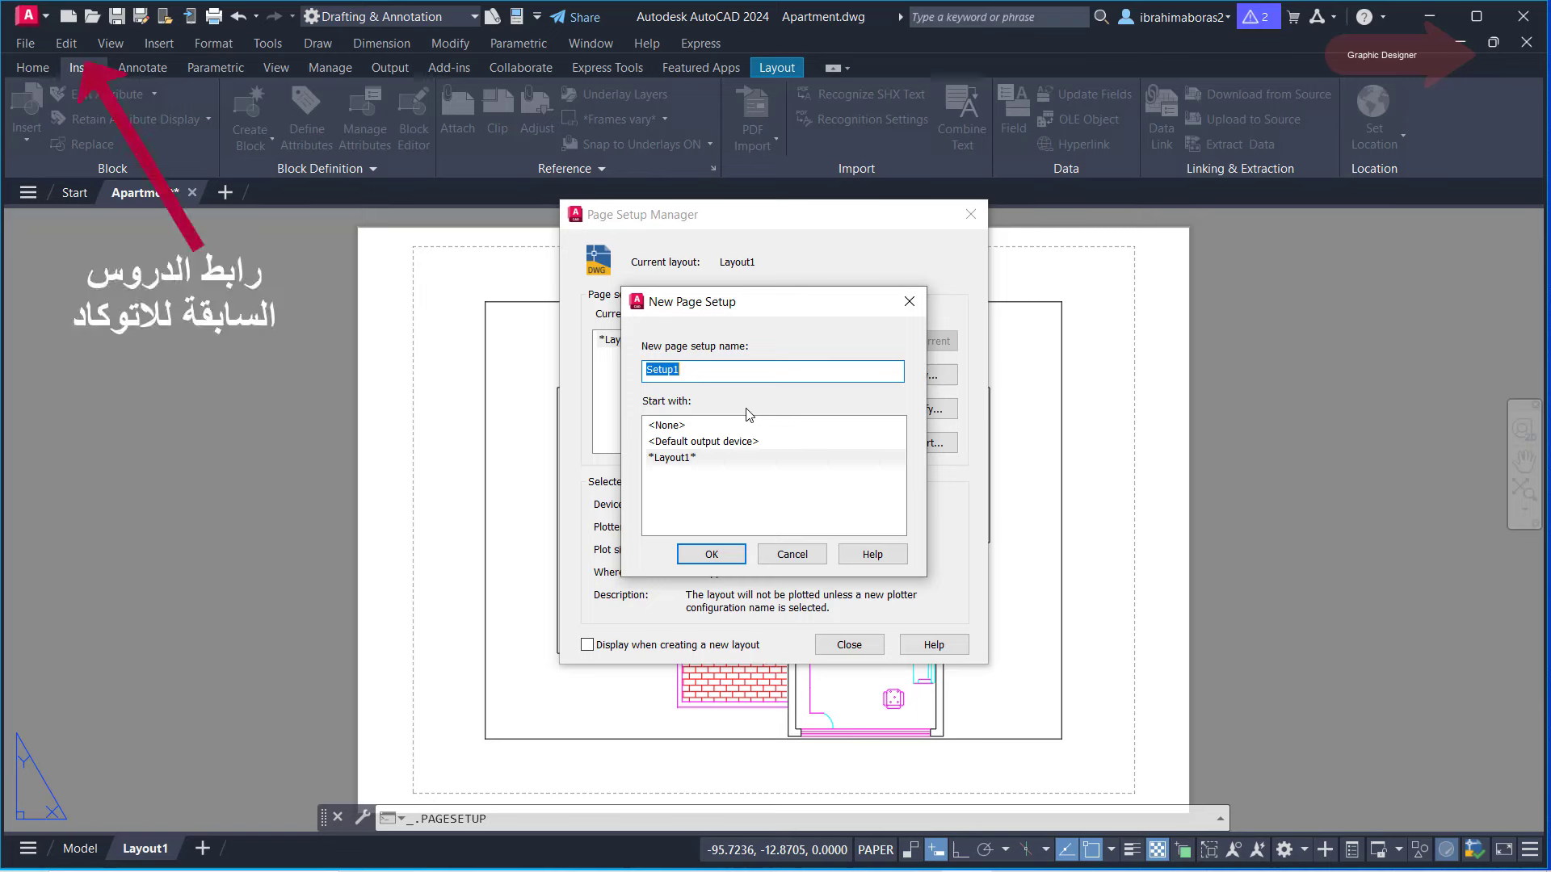
left_click(798, 558)
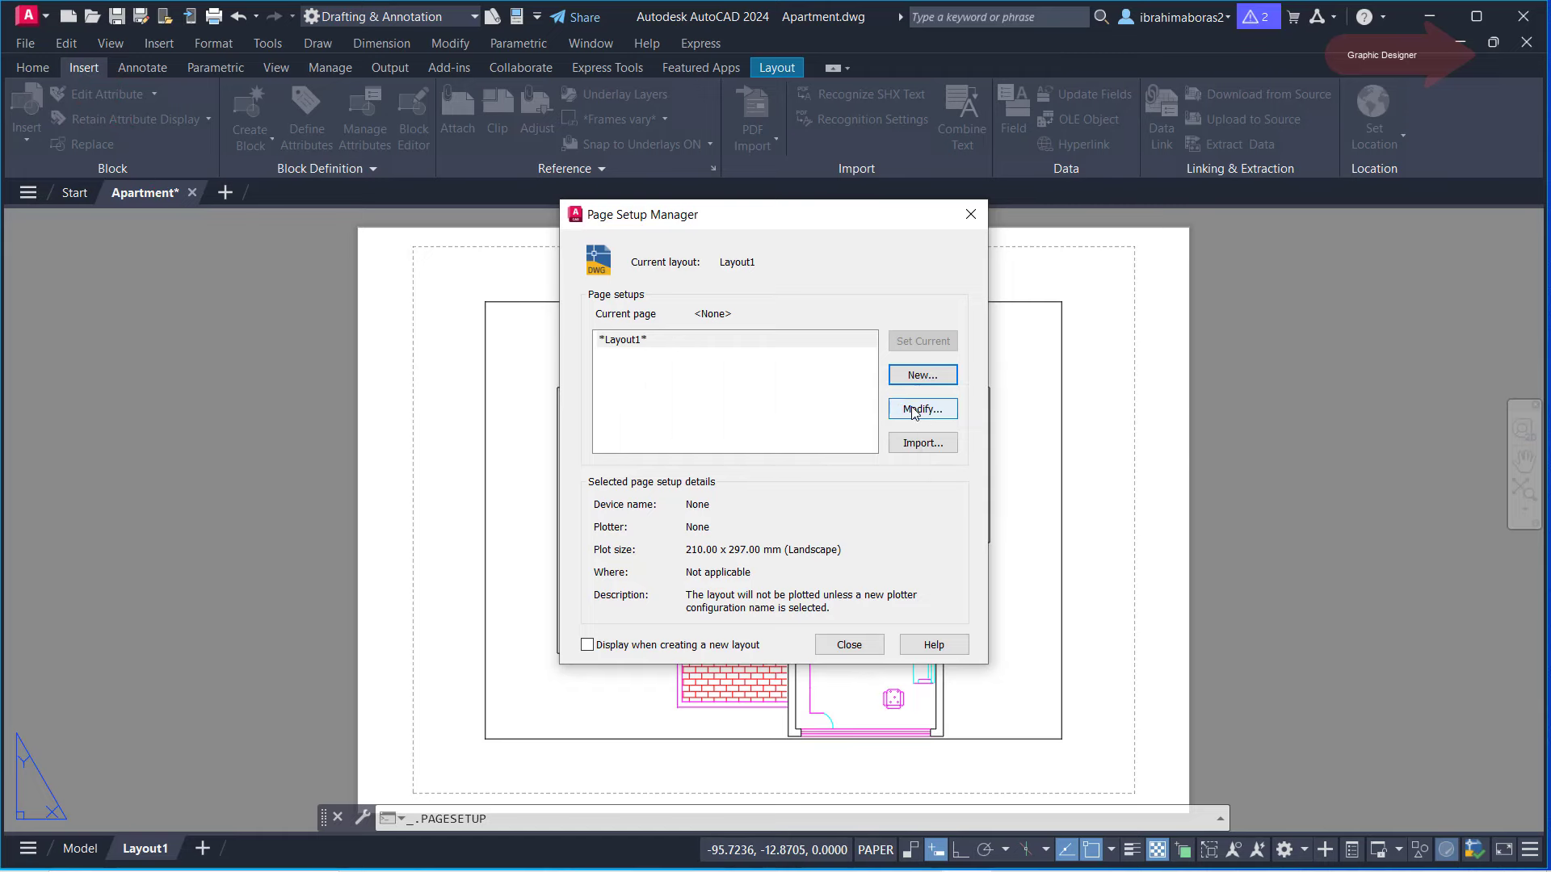
left_click(913, 413)
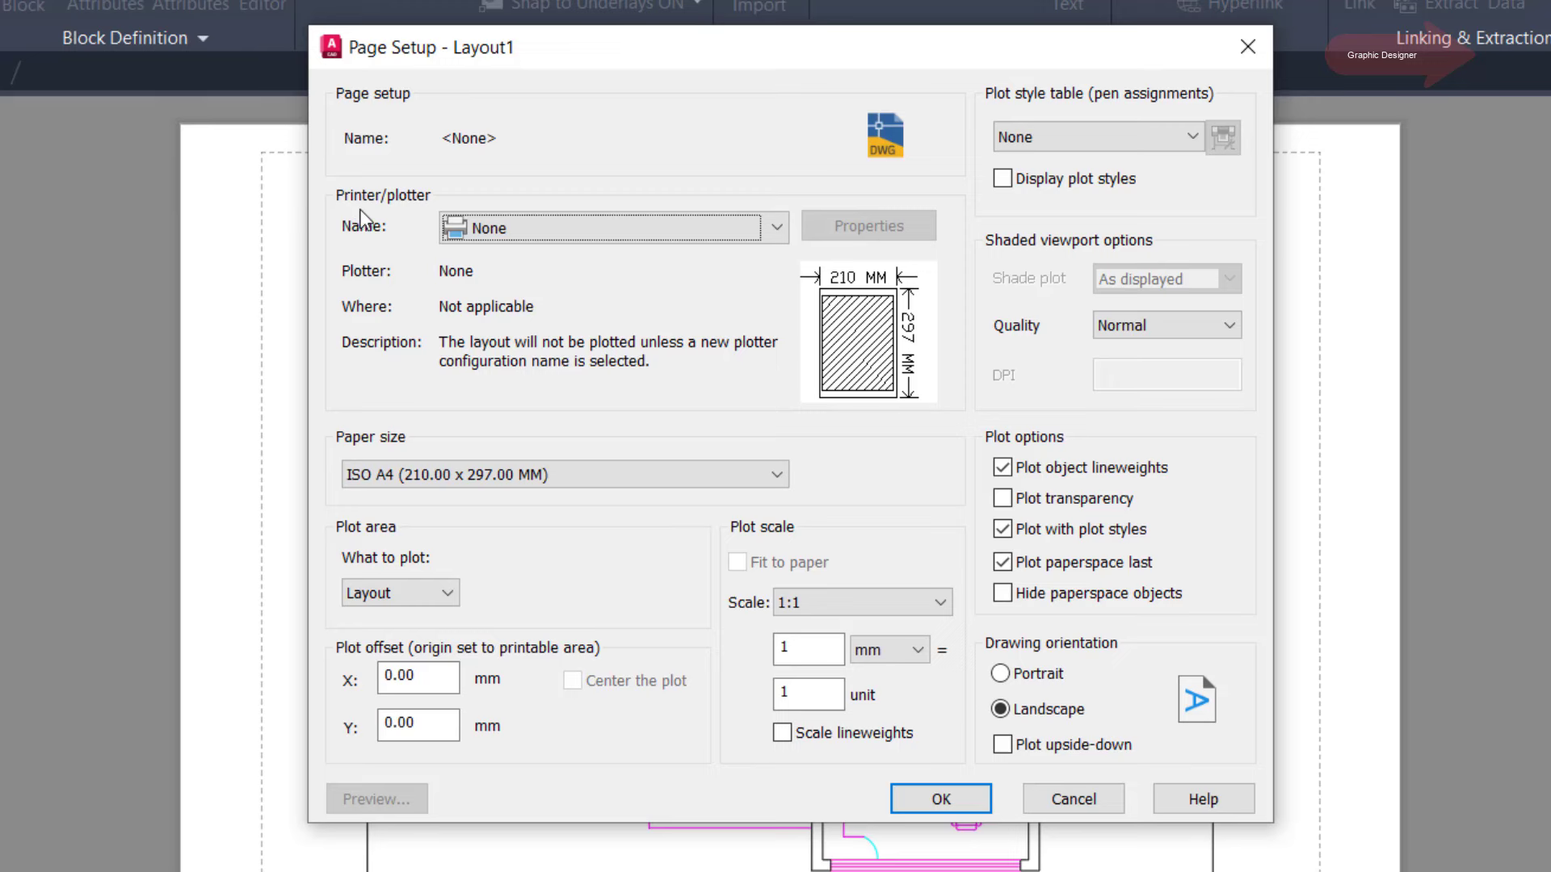
- Set the Layout1 plotter to DWG To PDF.pc3 and keep ISO A4 paper
left_click(785, 226)
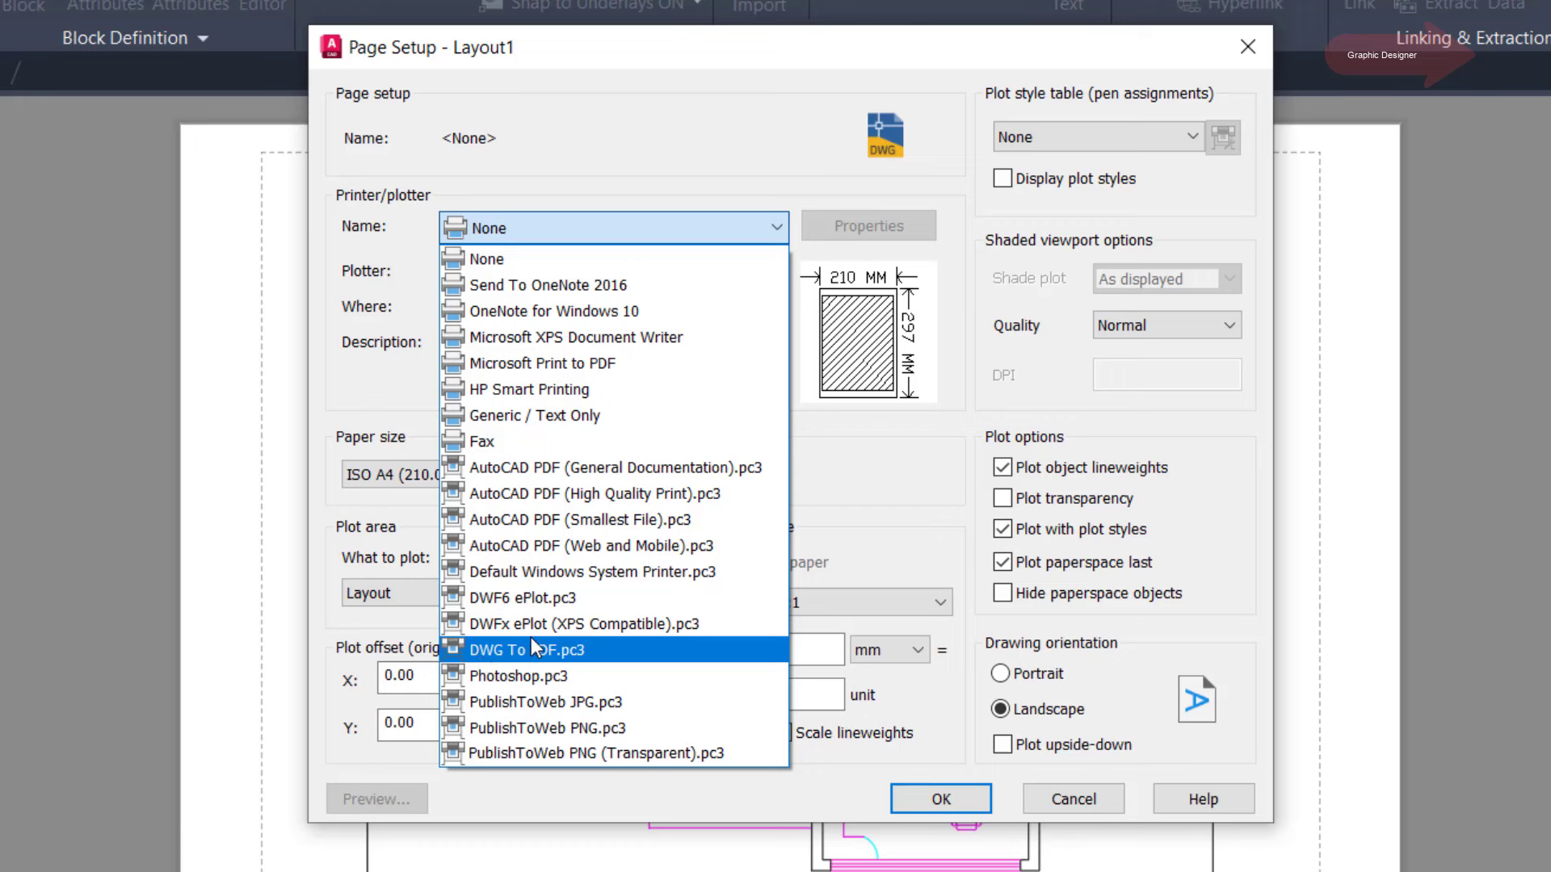
left_click(583, 654)
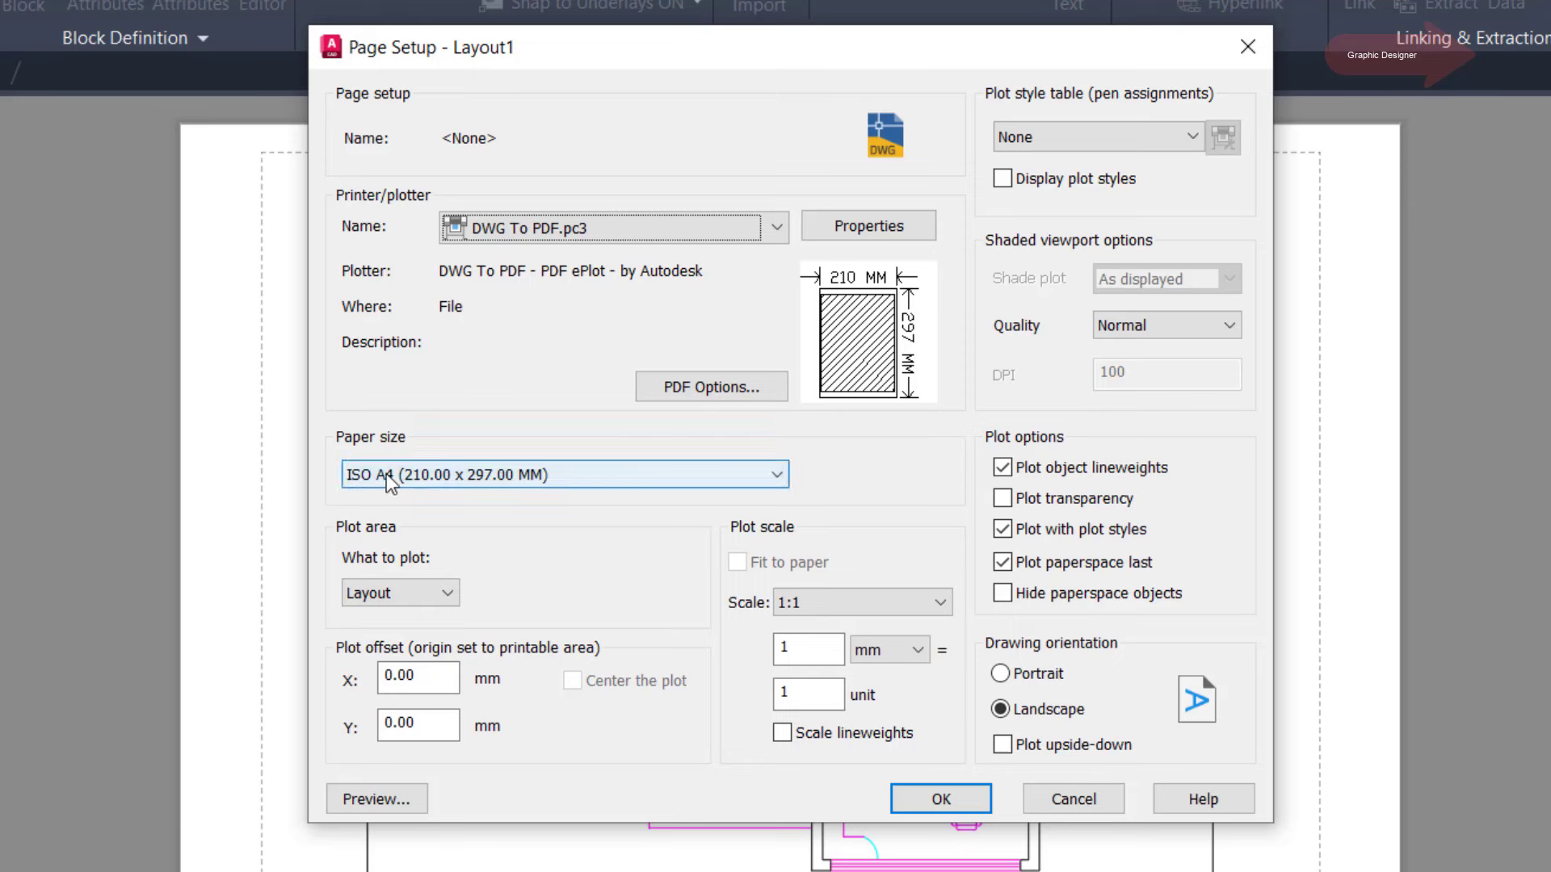
left_click(650, 478)
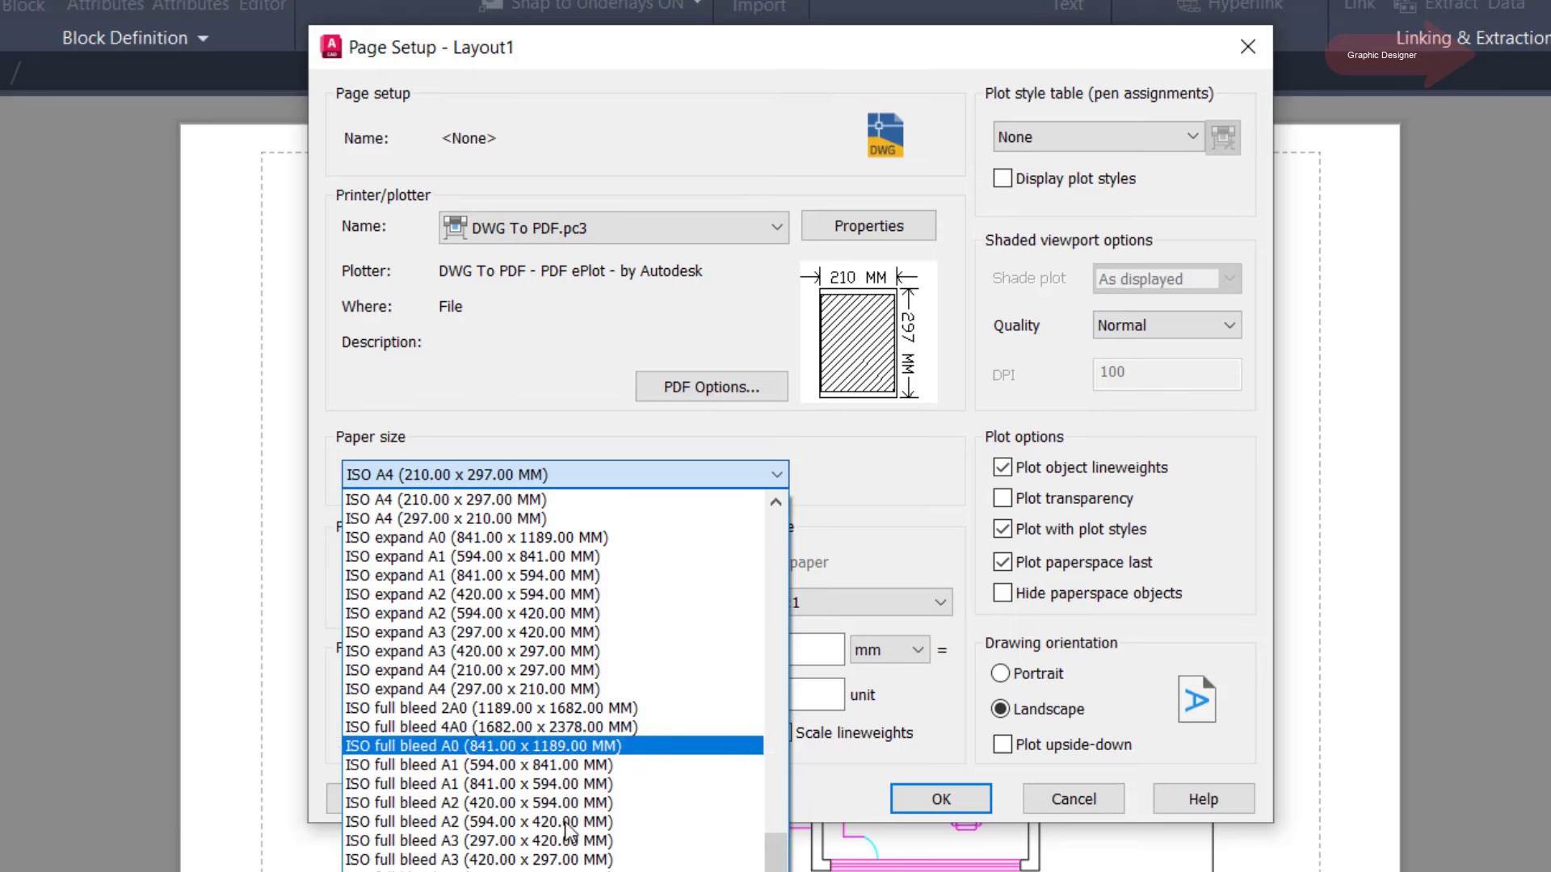
scroll(634, 646, "down", 2)
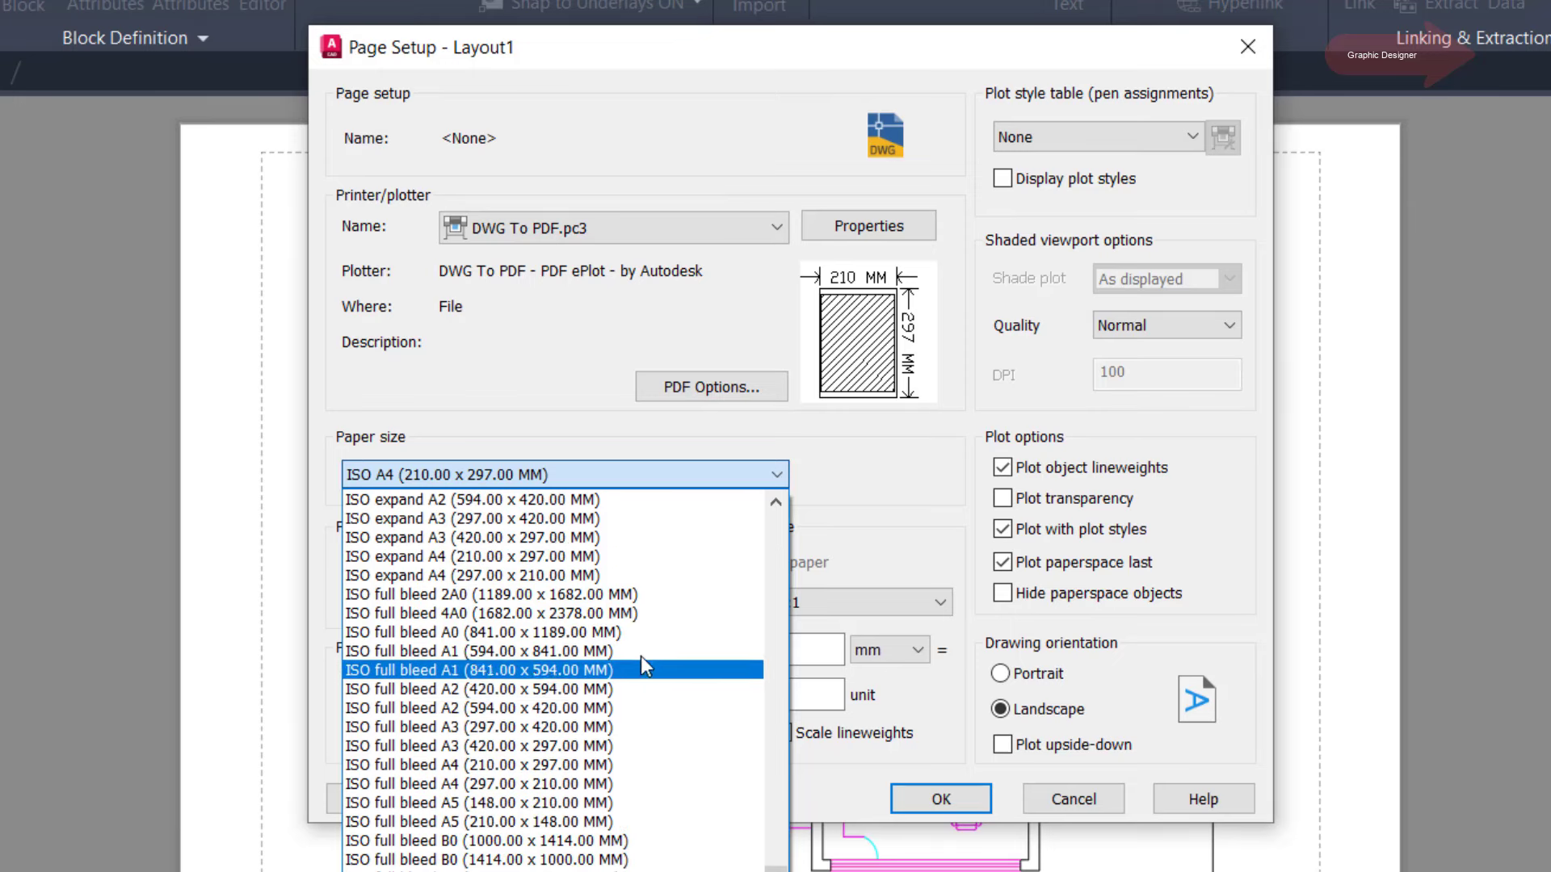
scroll(643, 644, "up", 6)
scroll(643, 644, "up", 10)
scroll(581, 622, "up", 6)
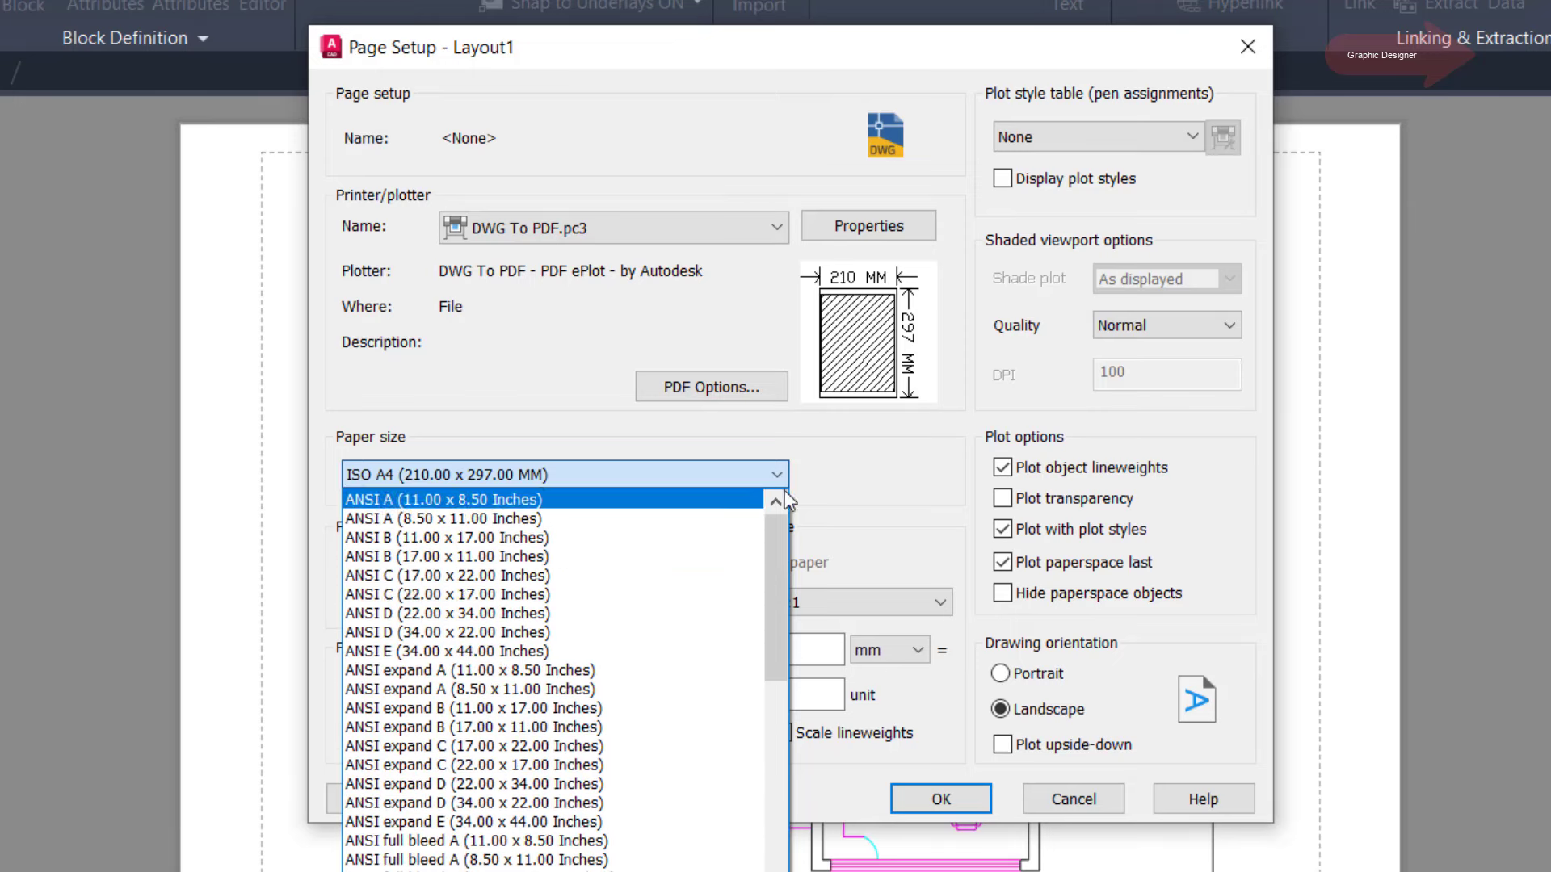
left_click(527, 359)
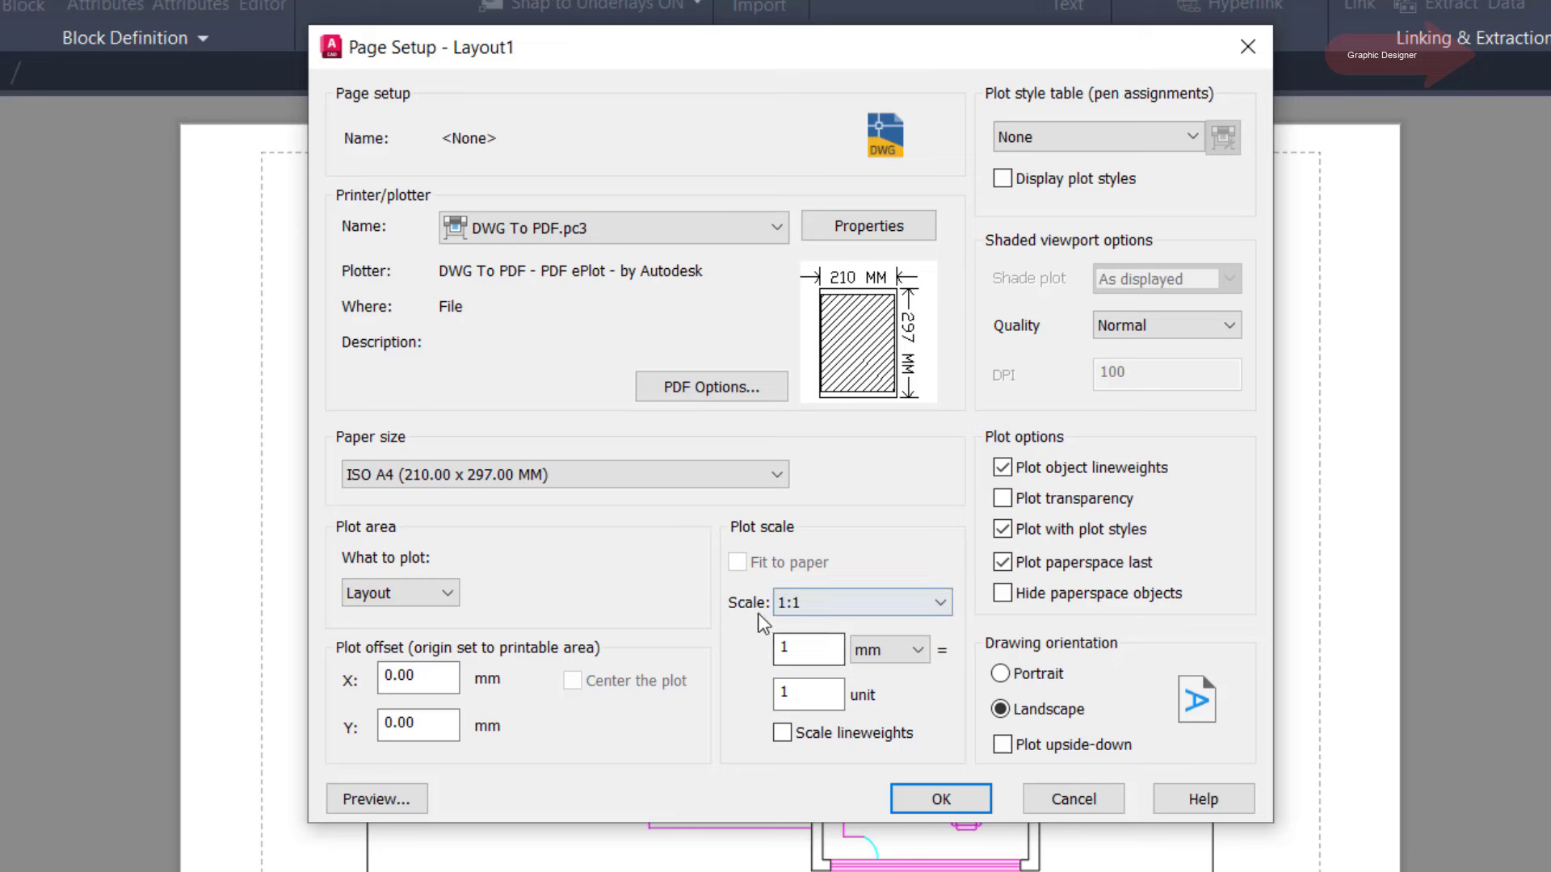
- Keep the plot scale at 1:1 with millimetres as the unit
left_click(940, 604)
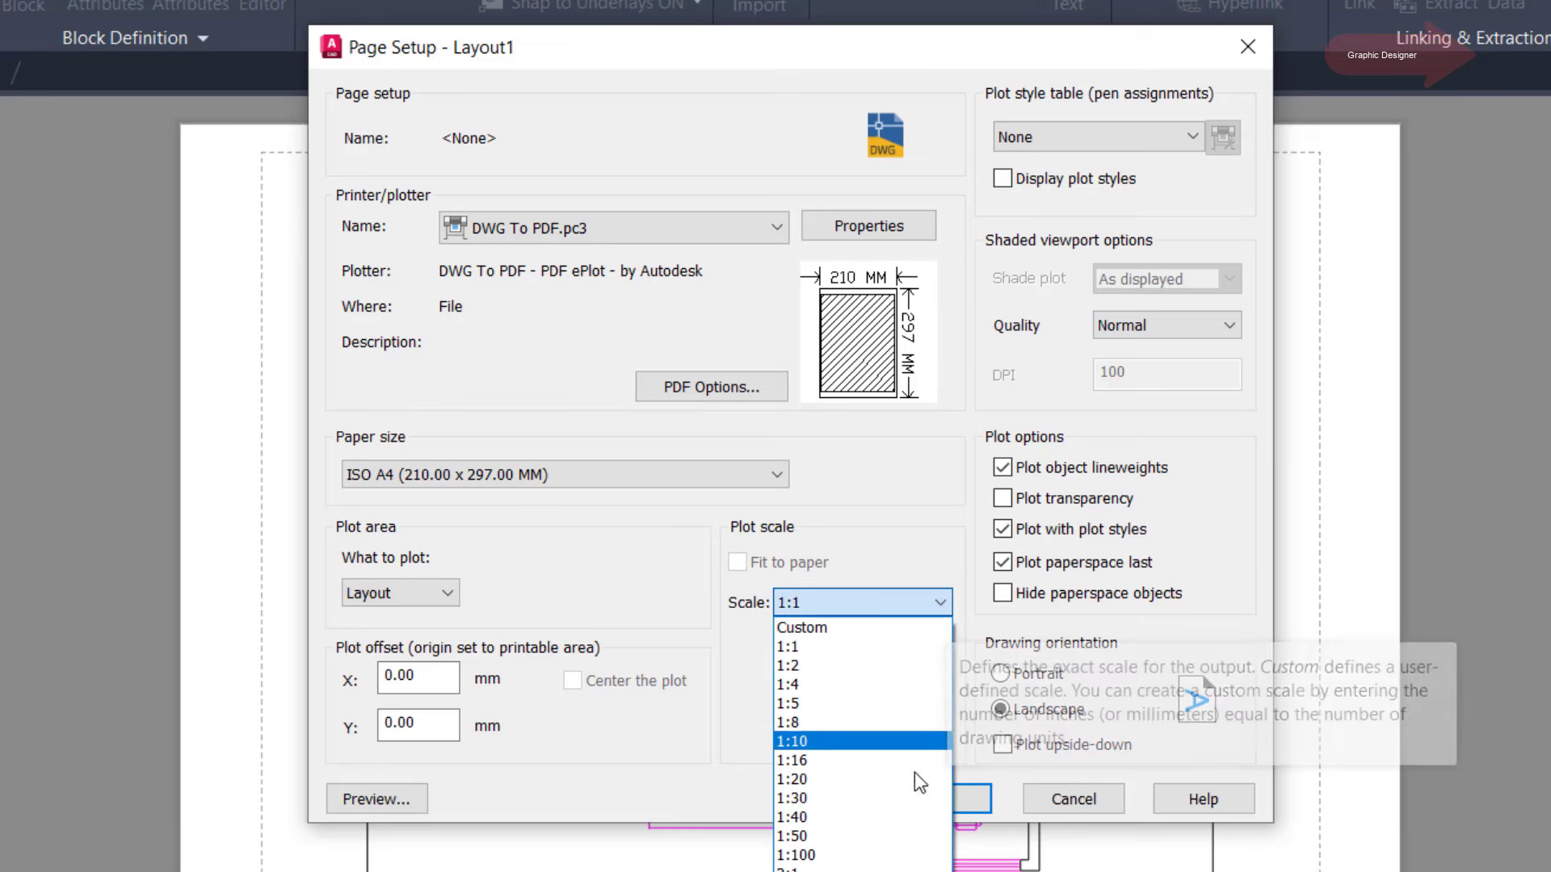
left_click(950, 606)
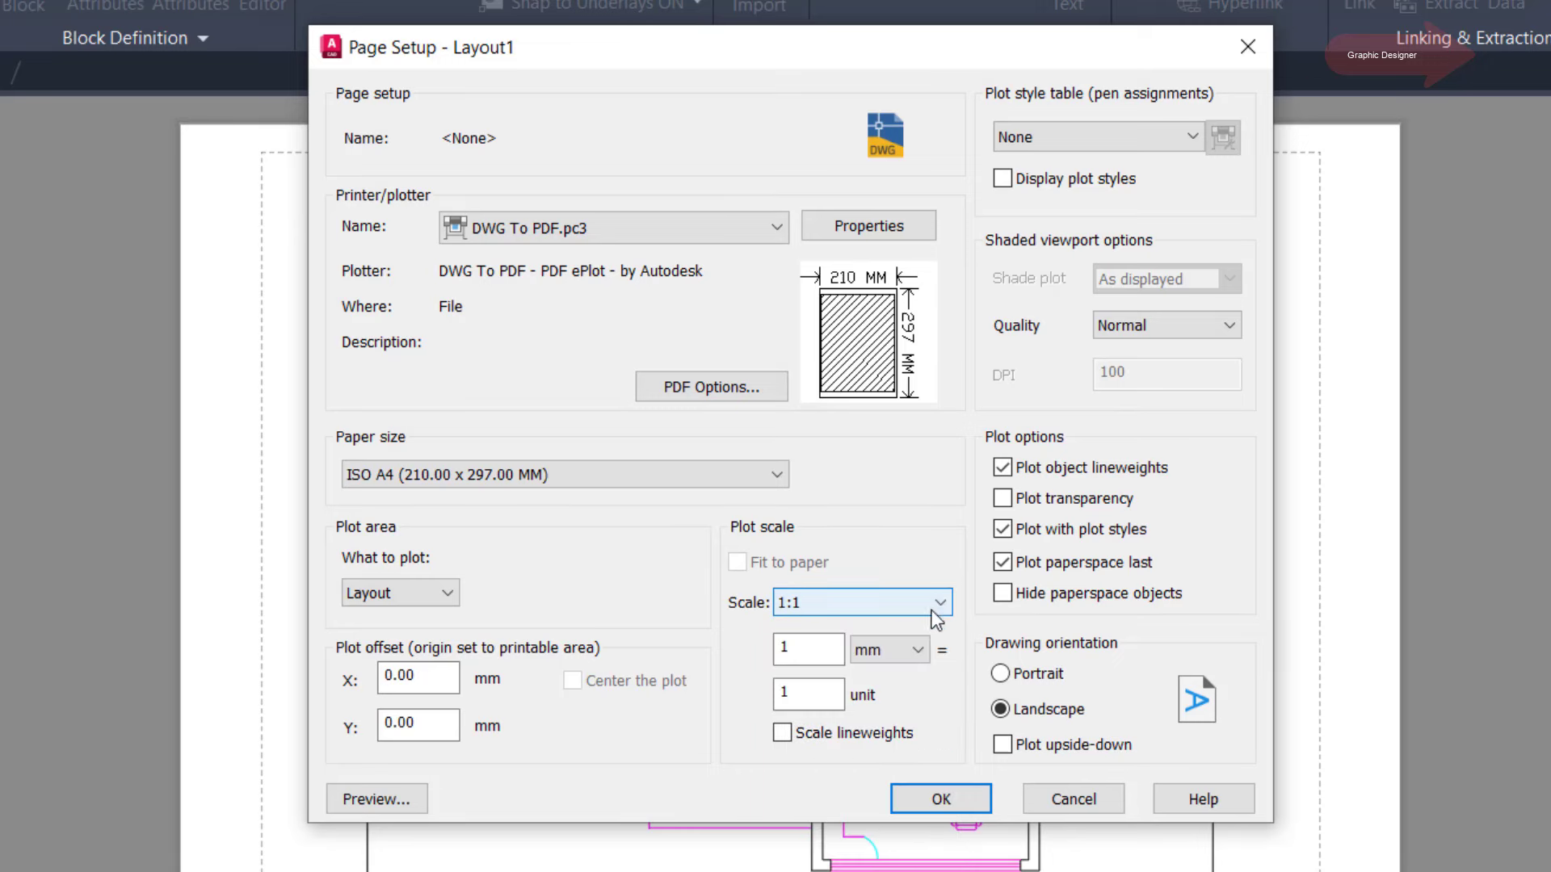
left_click(918, 651)
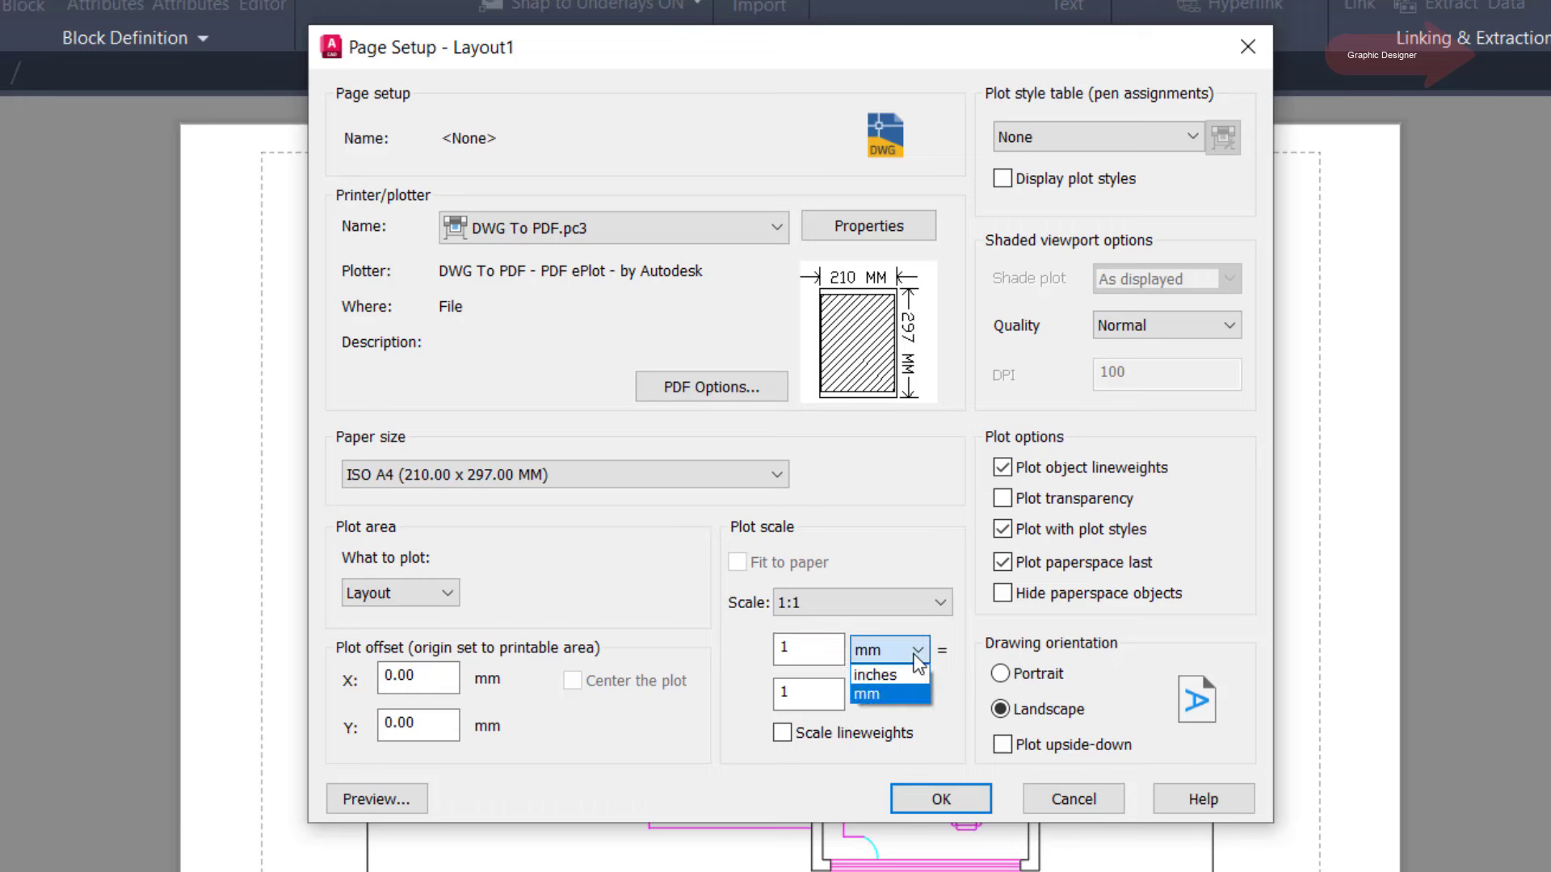
left_click(919, 658)
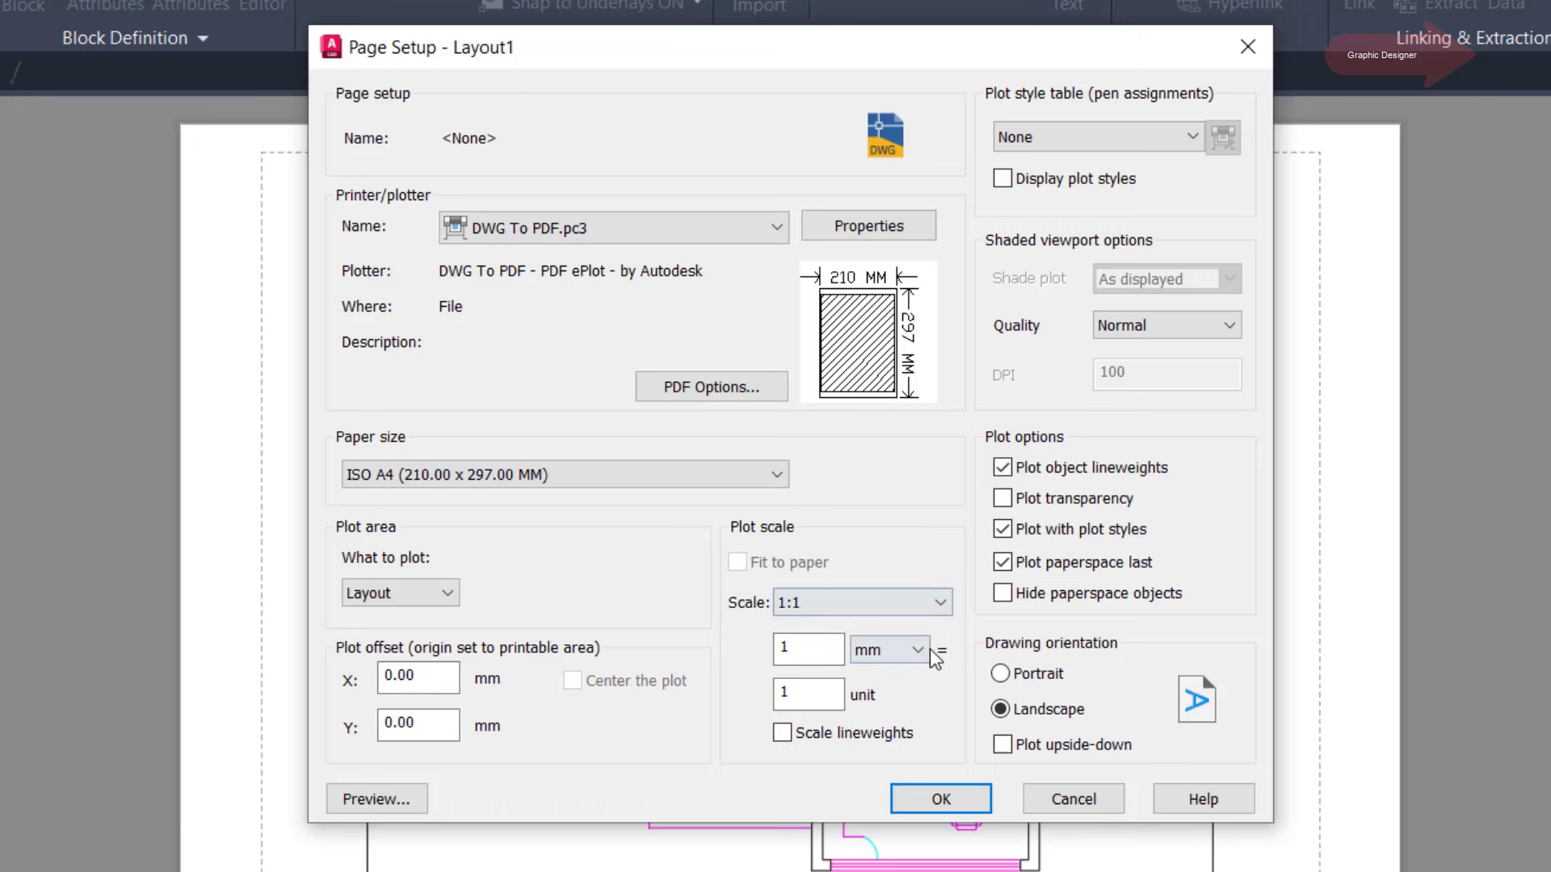
left_click(919, 655)
- Set the plot area to Layout and the drawing orientation to Portrait
left_click(449, 594)
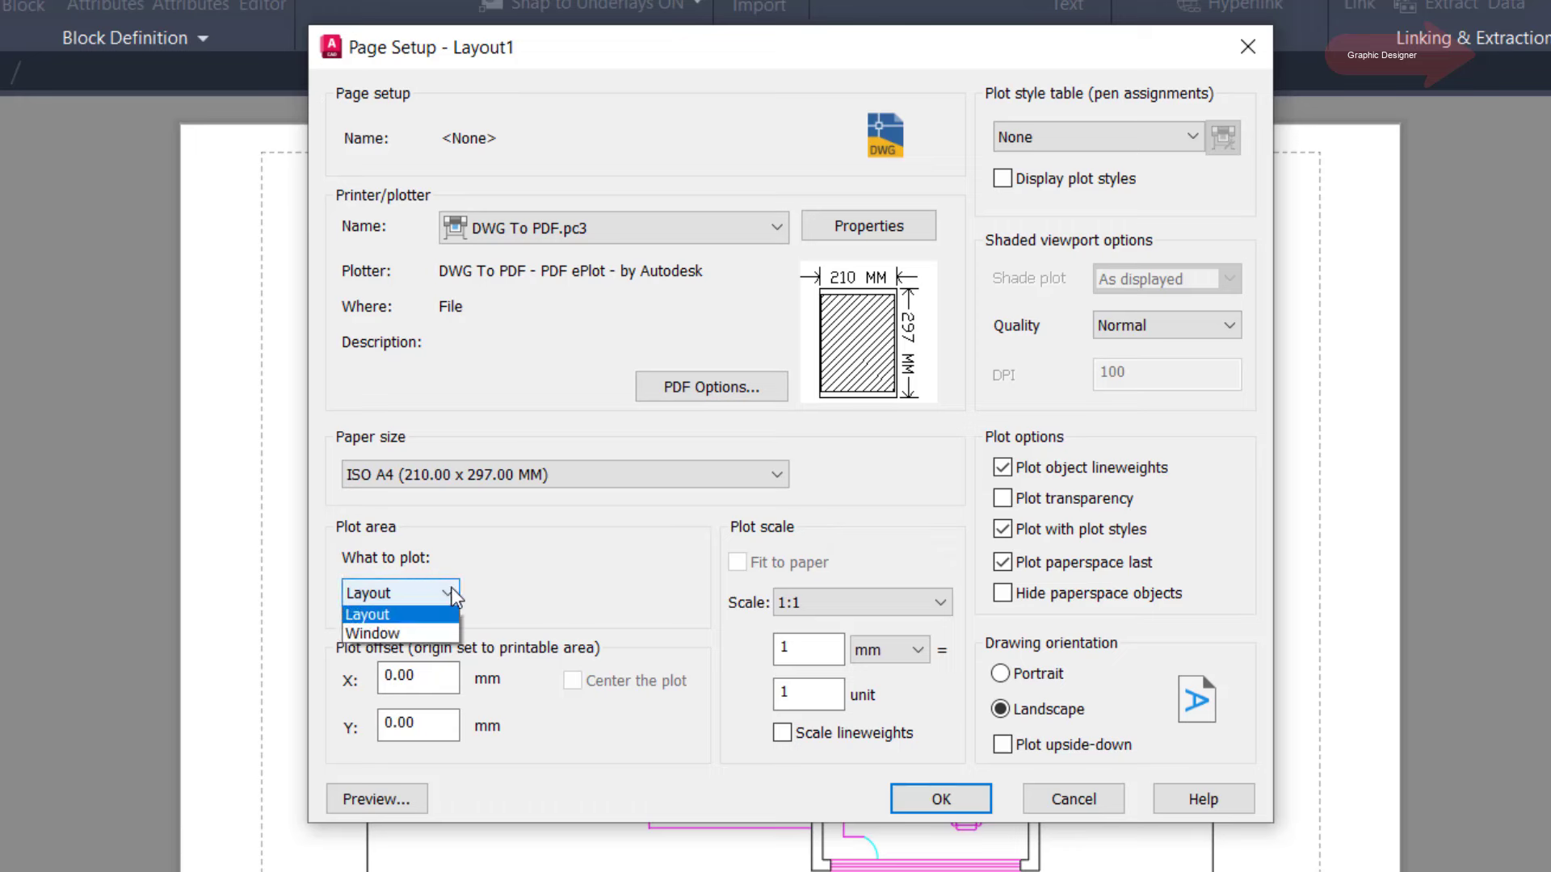
left_click(413, 618)
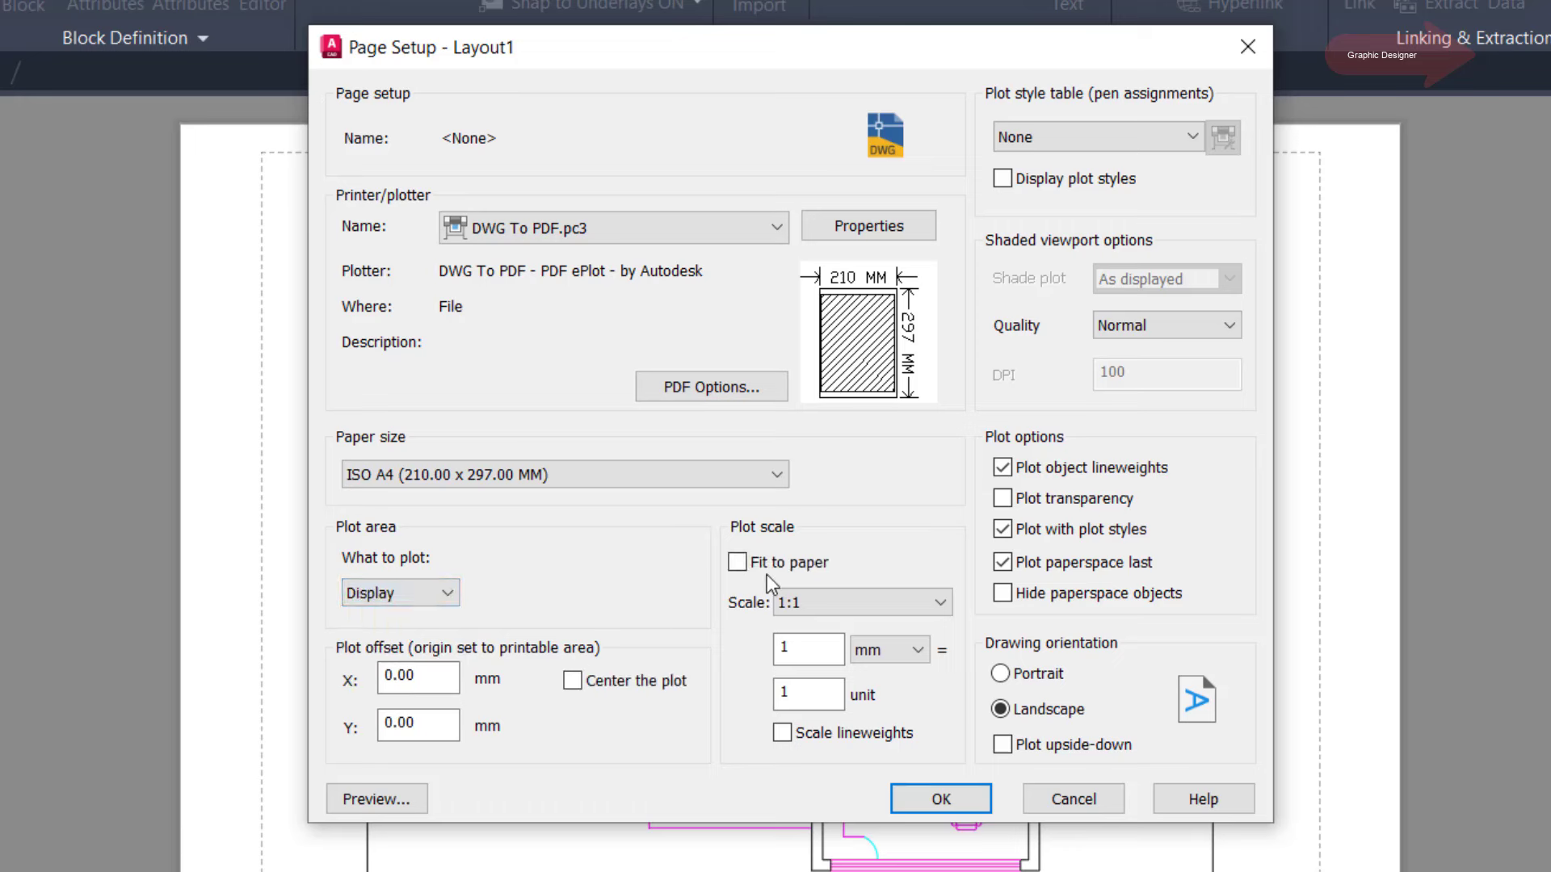
left_click(448, 594)
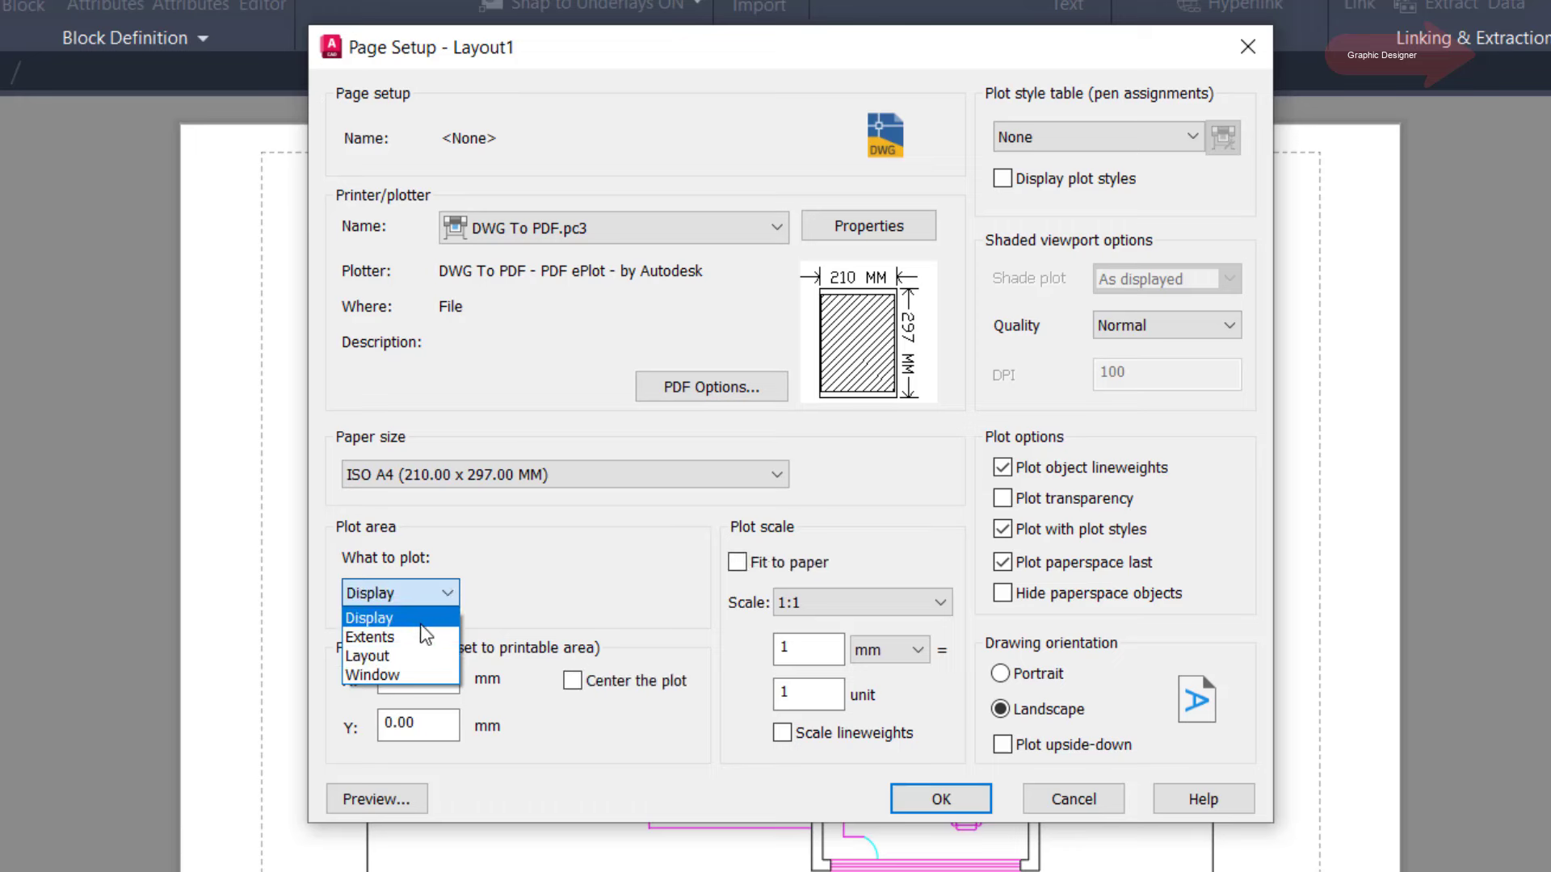
left_click(404, 656)
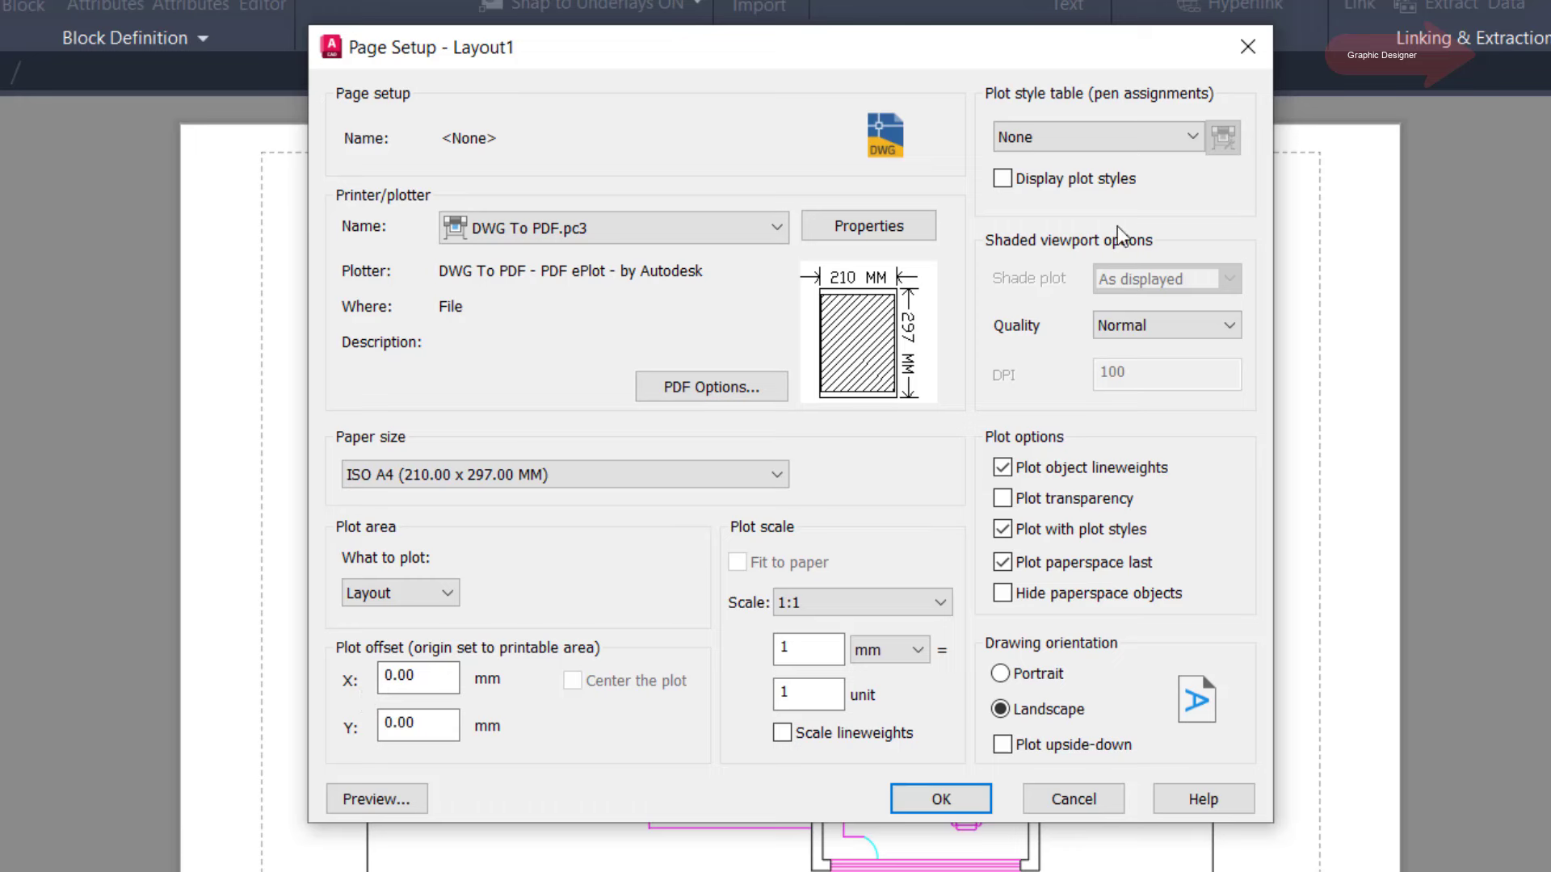
left_click(401, 662)
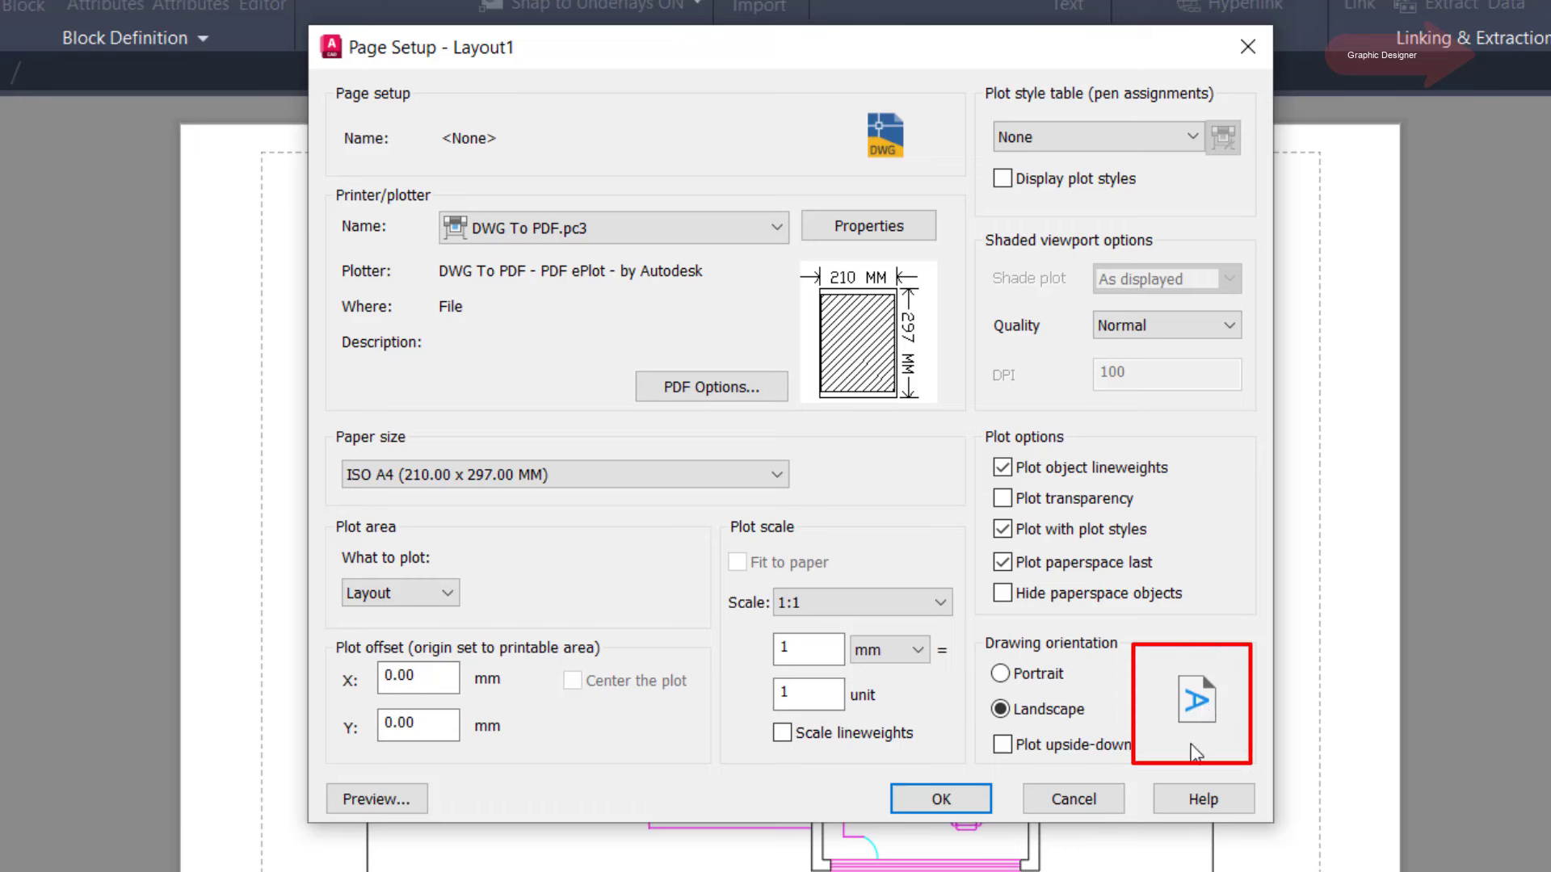
left_click(1000, 674)
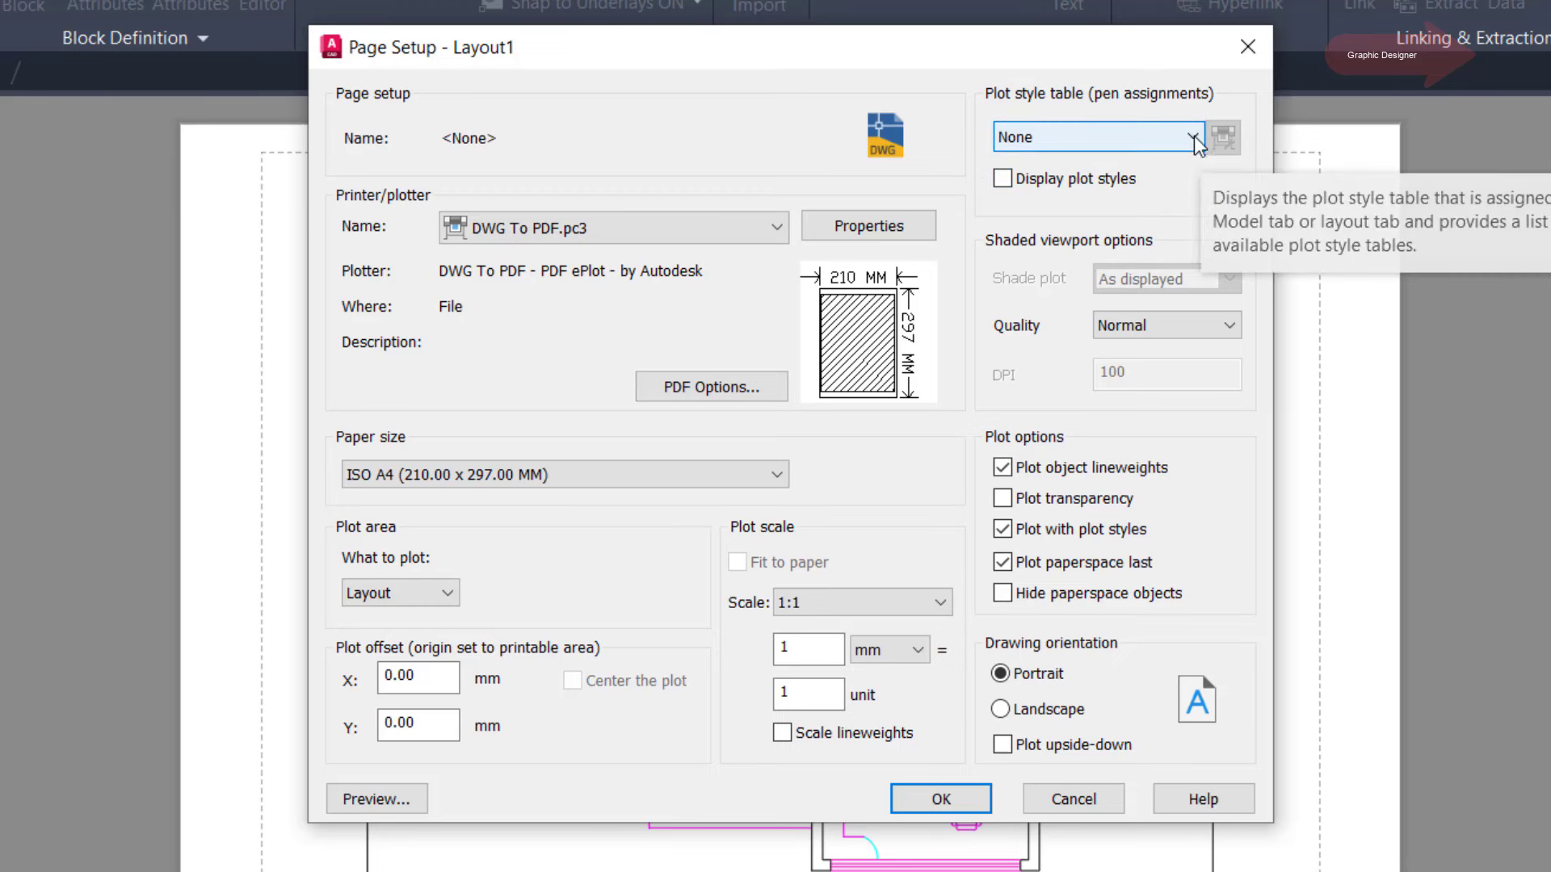
- Apply the acad.ctb plot style table and landscape orientation, then confirm the page setup
left_click(1192, 137)
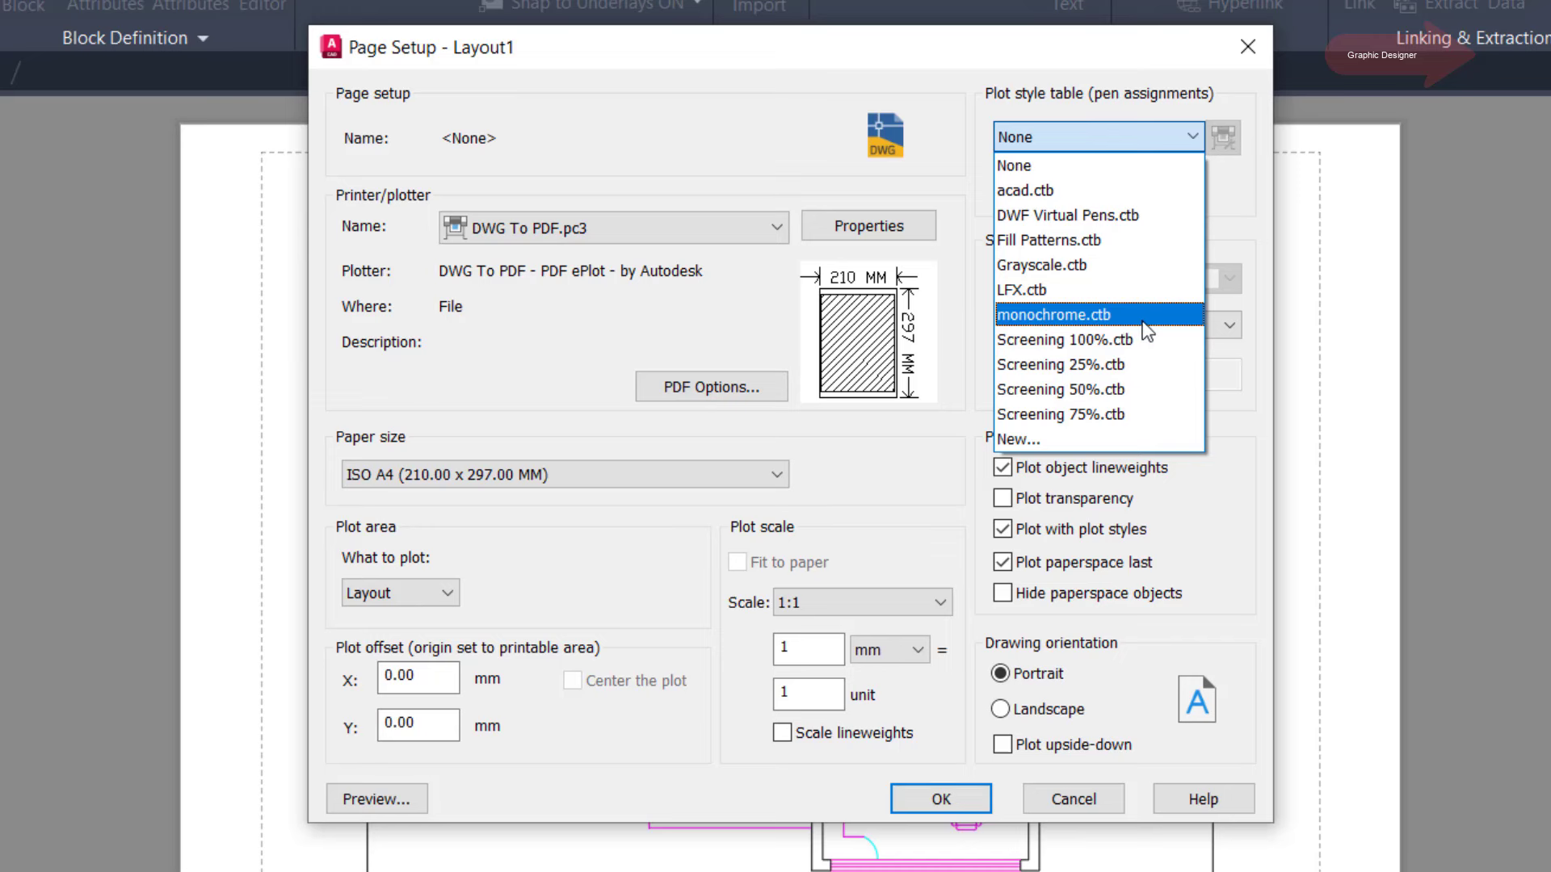
left_click(1072, 190)
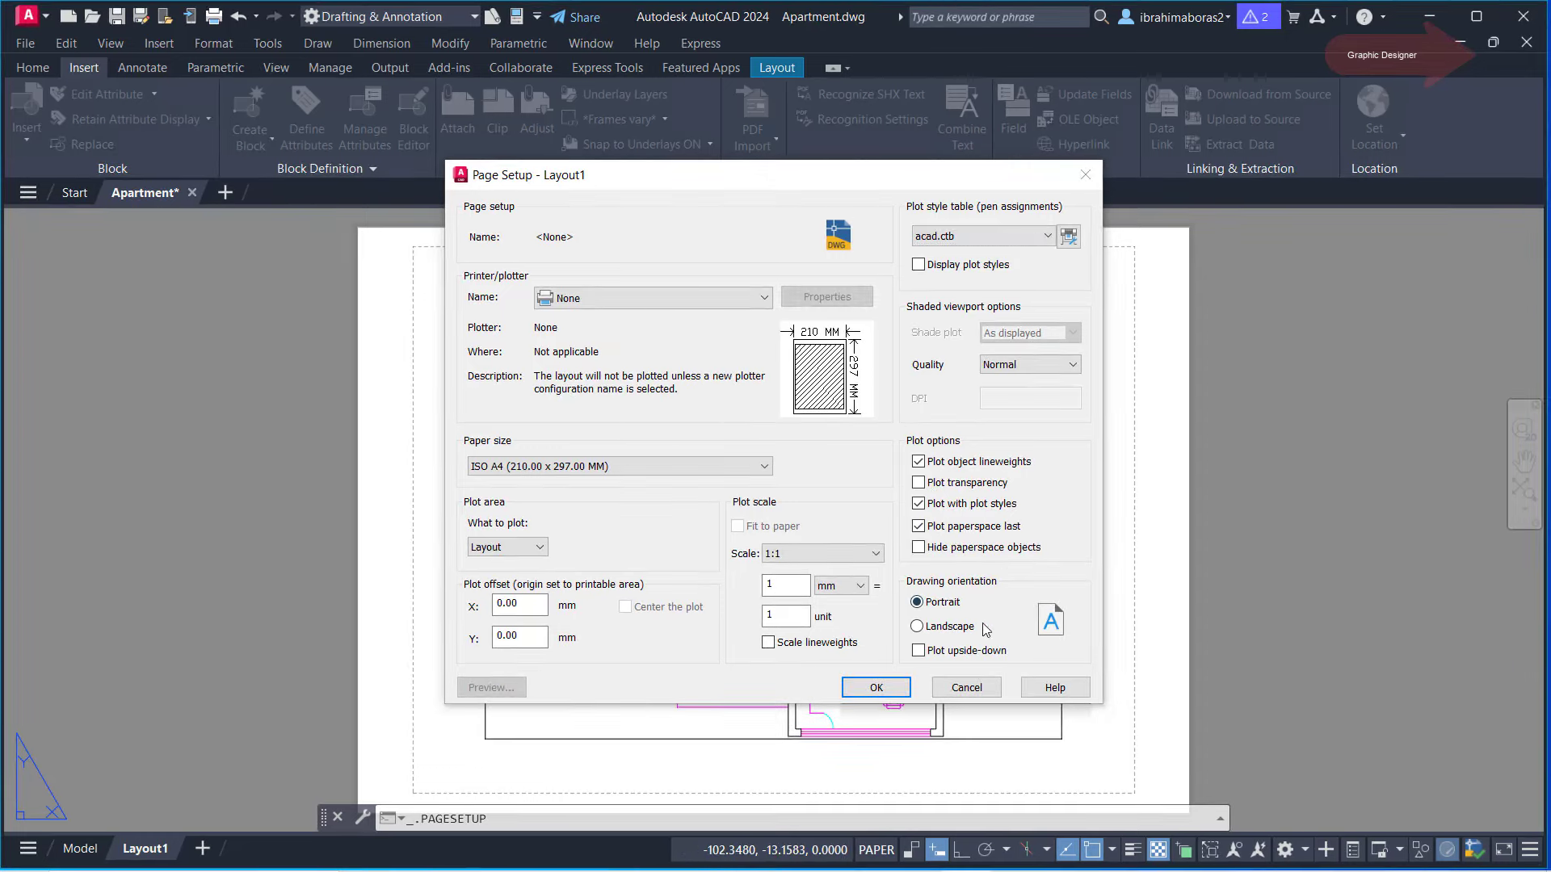
left_click(980, 628)
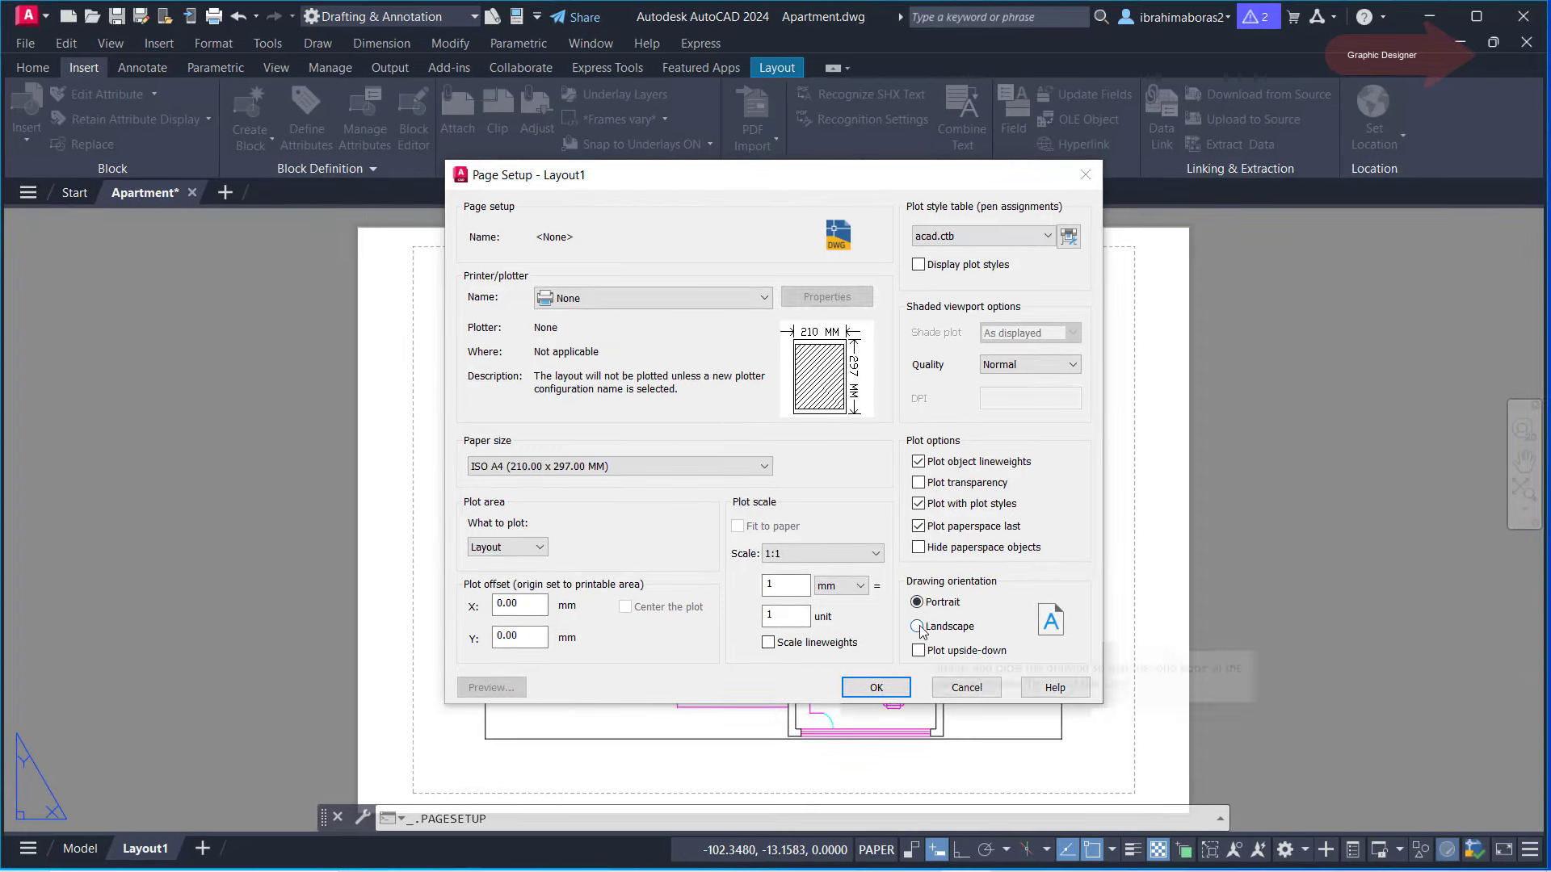
left_click(871, 692)
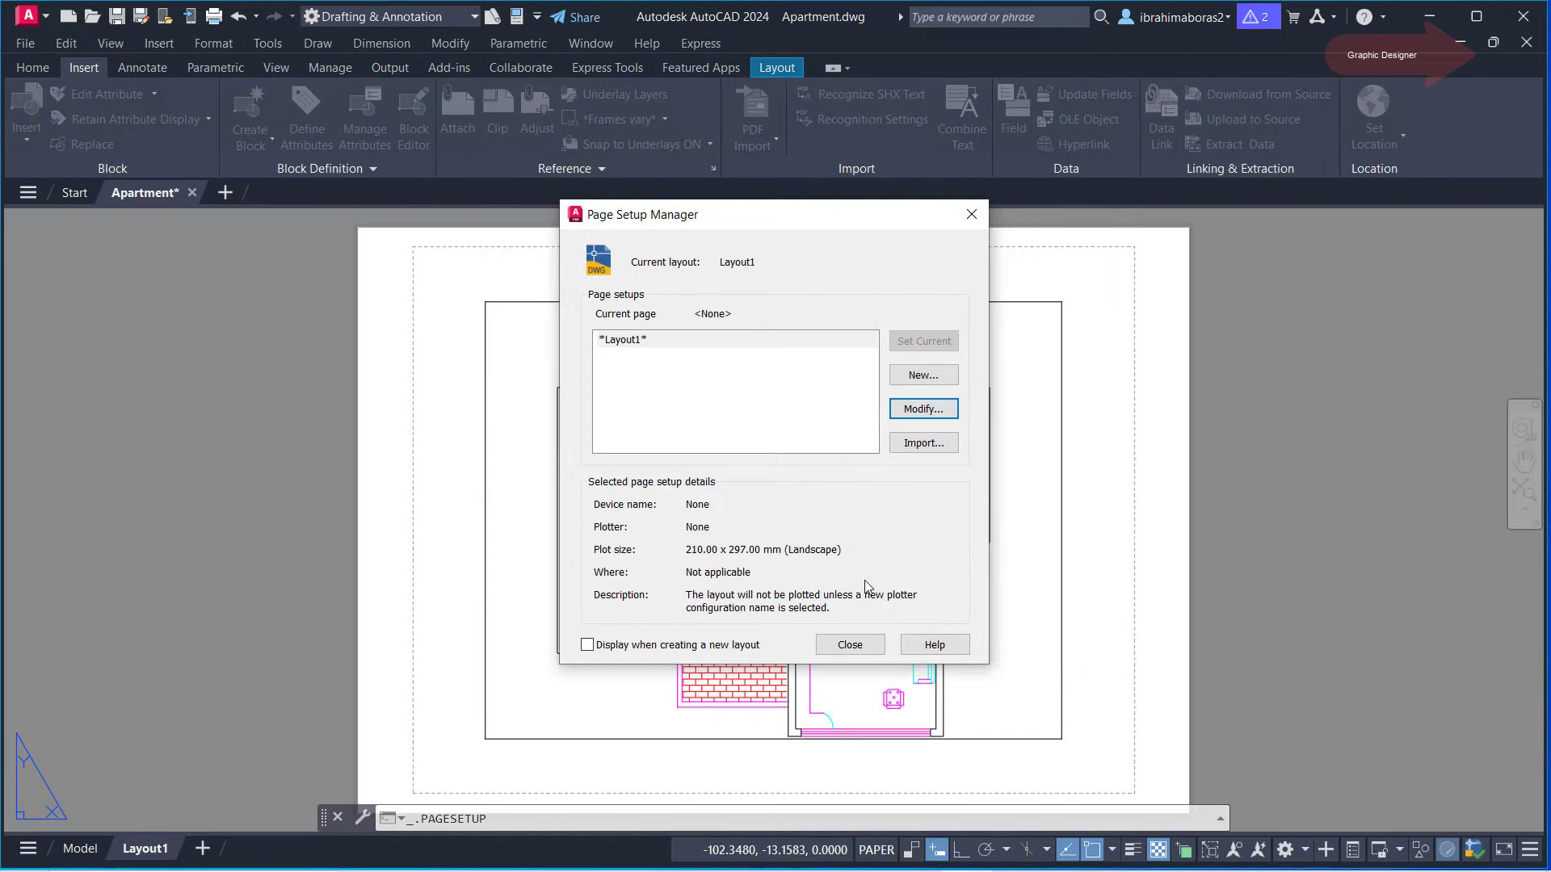
- Plot Layout1 with the DWG To PDF.pc3 plotter and preview the sheet
left_click(850, 644)
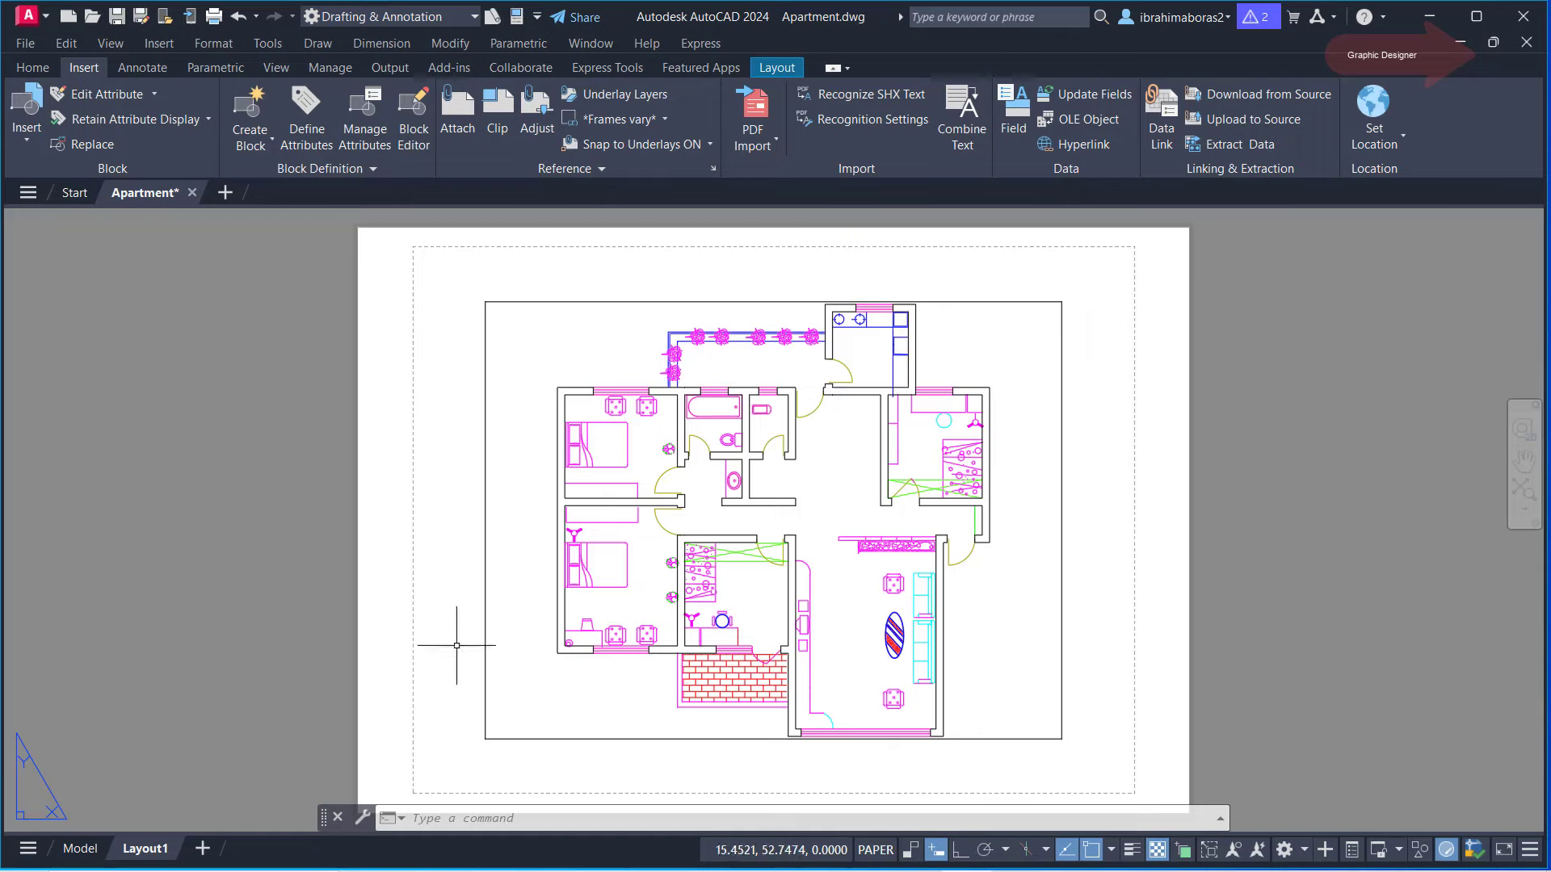
right_click(152, 849)
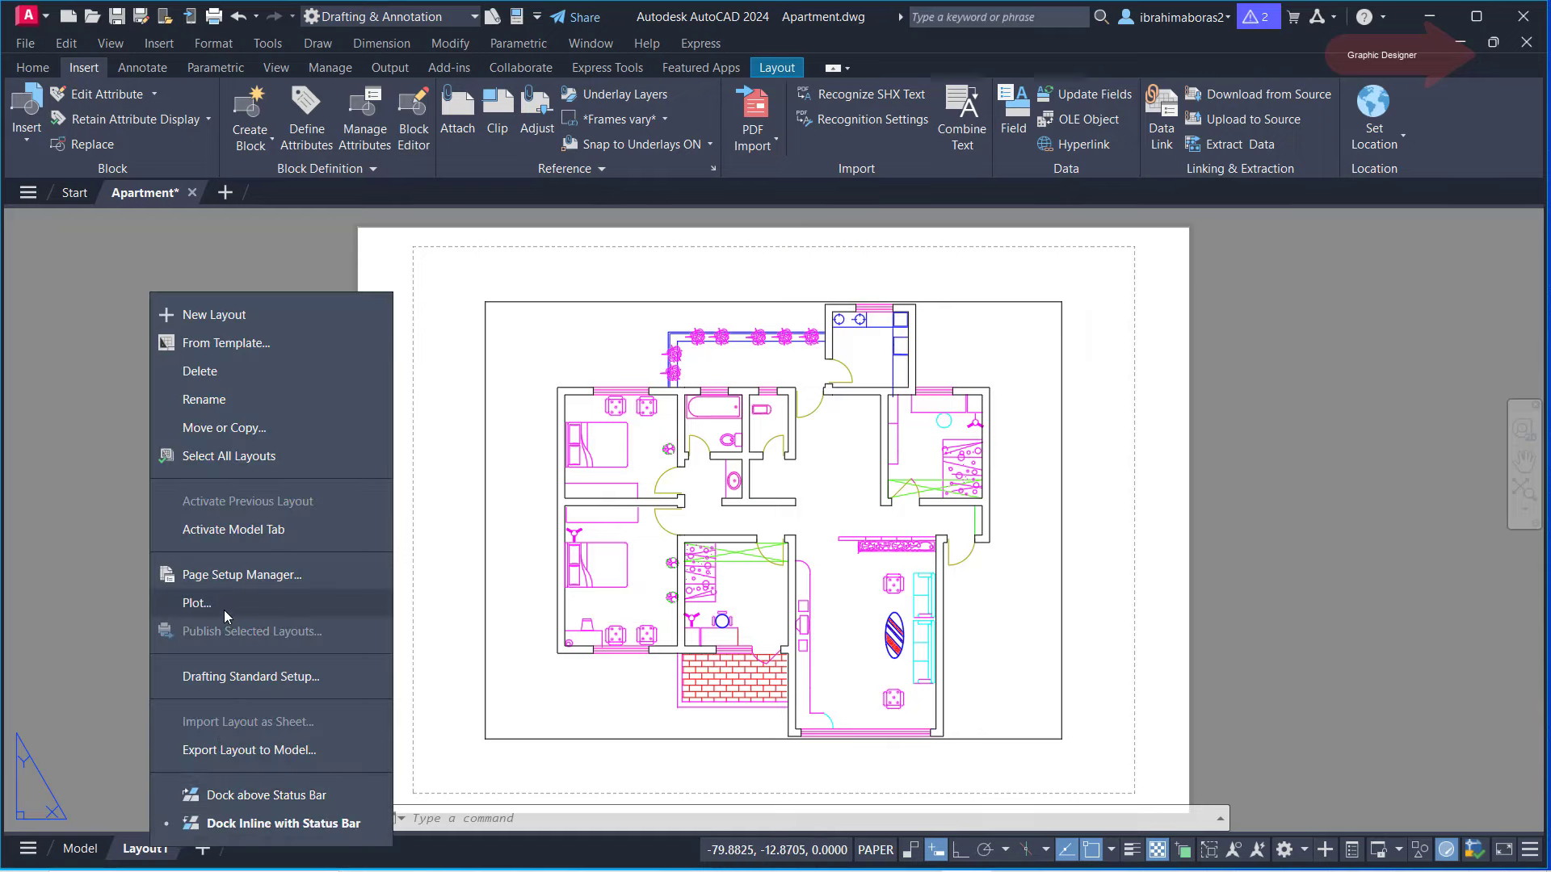
left_click(224, 609)
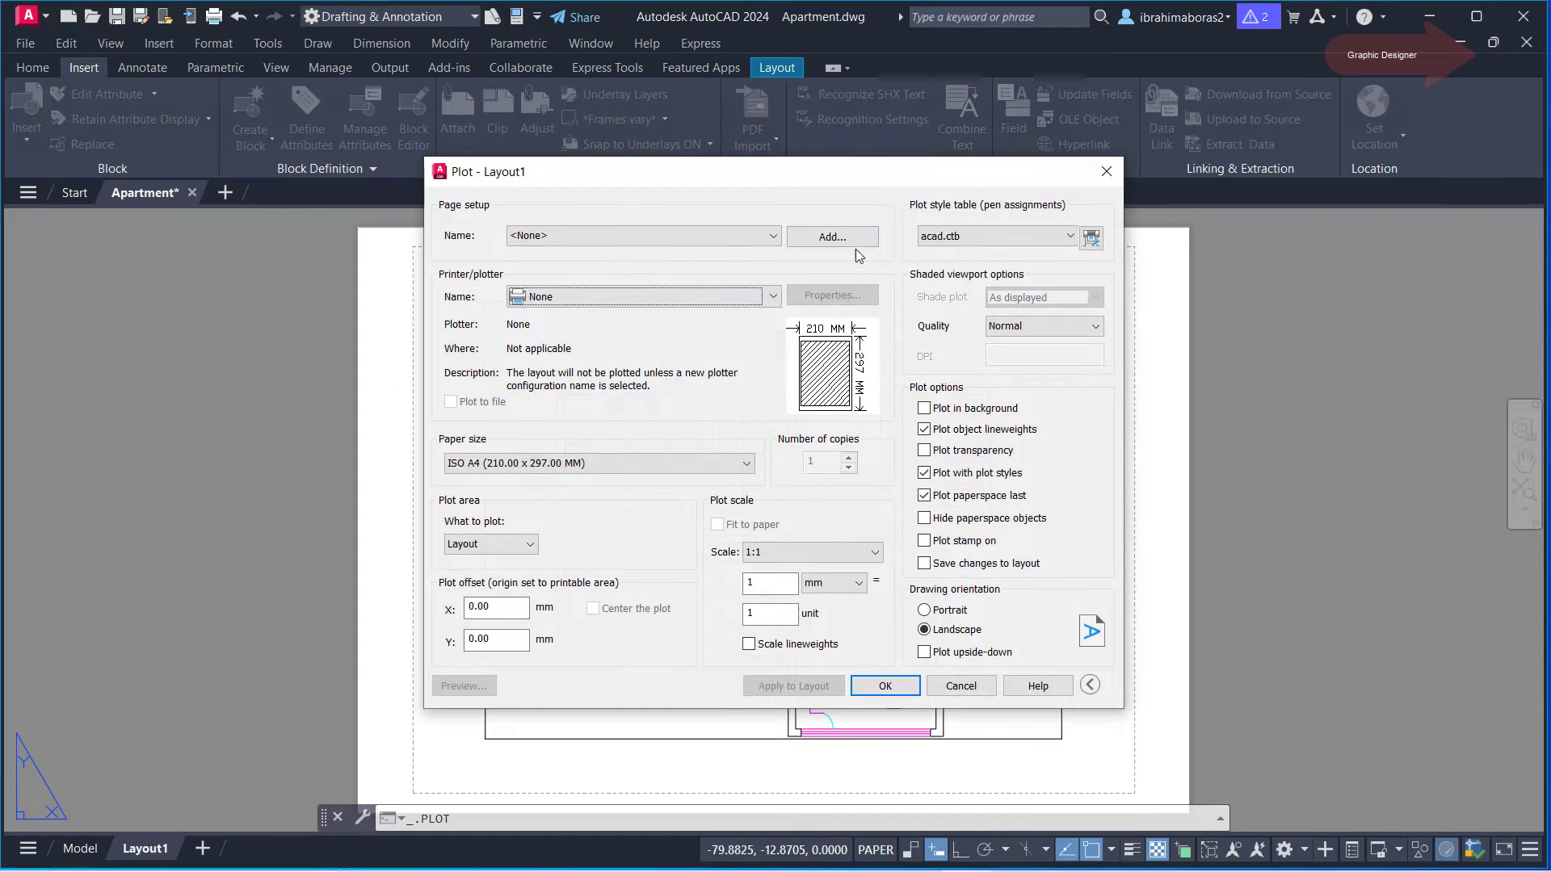
left_click(773, 297)
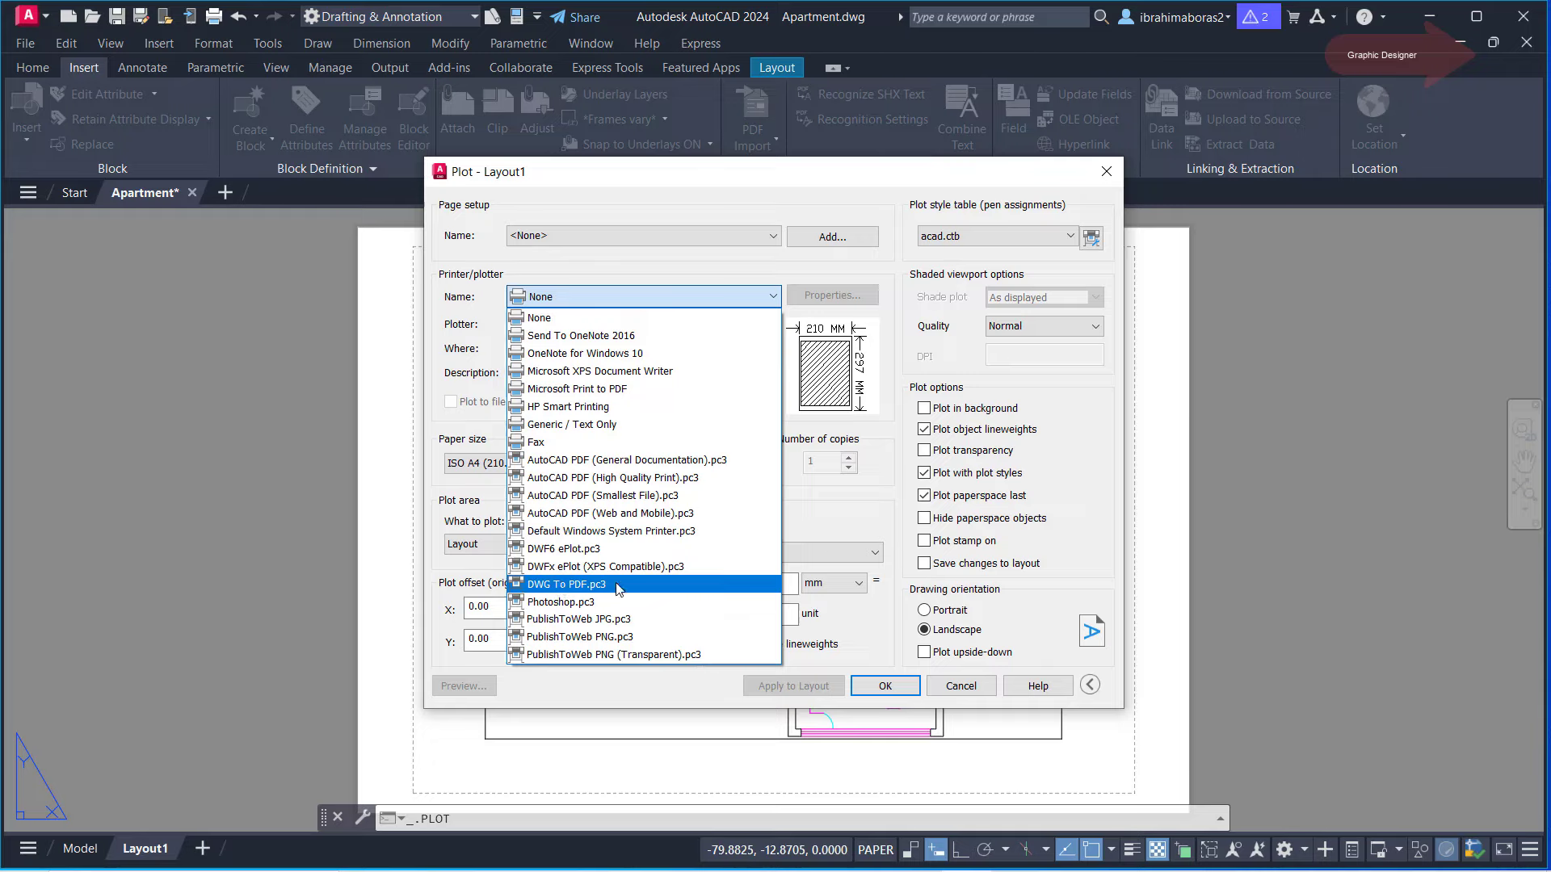
left_click(619, 584)
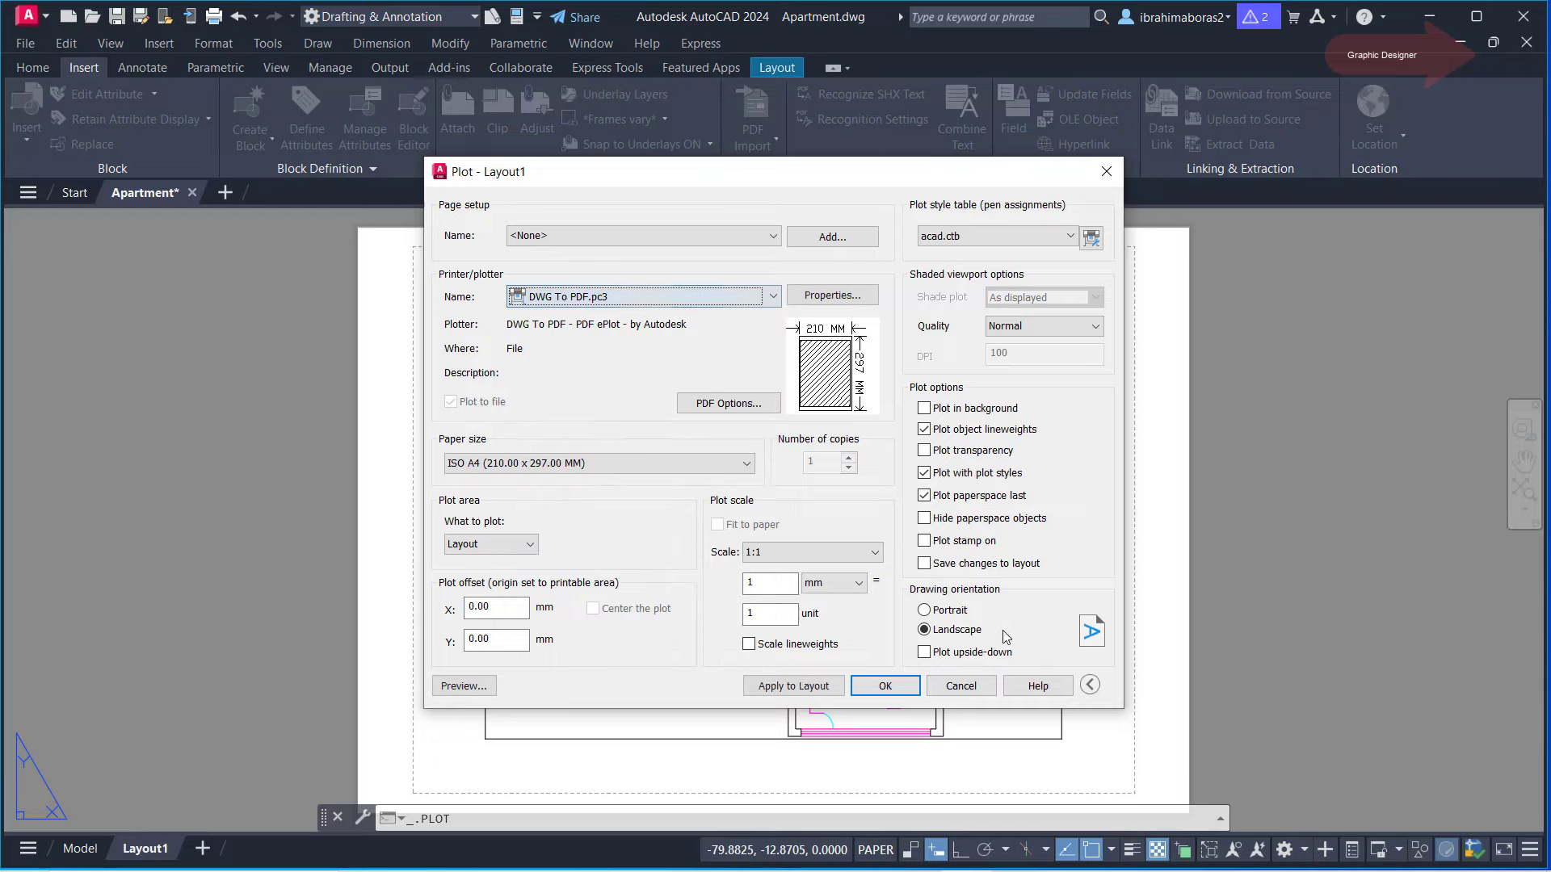
left_click(456, 687)
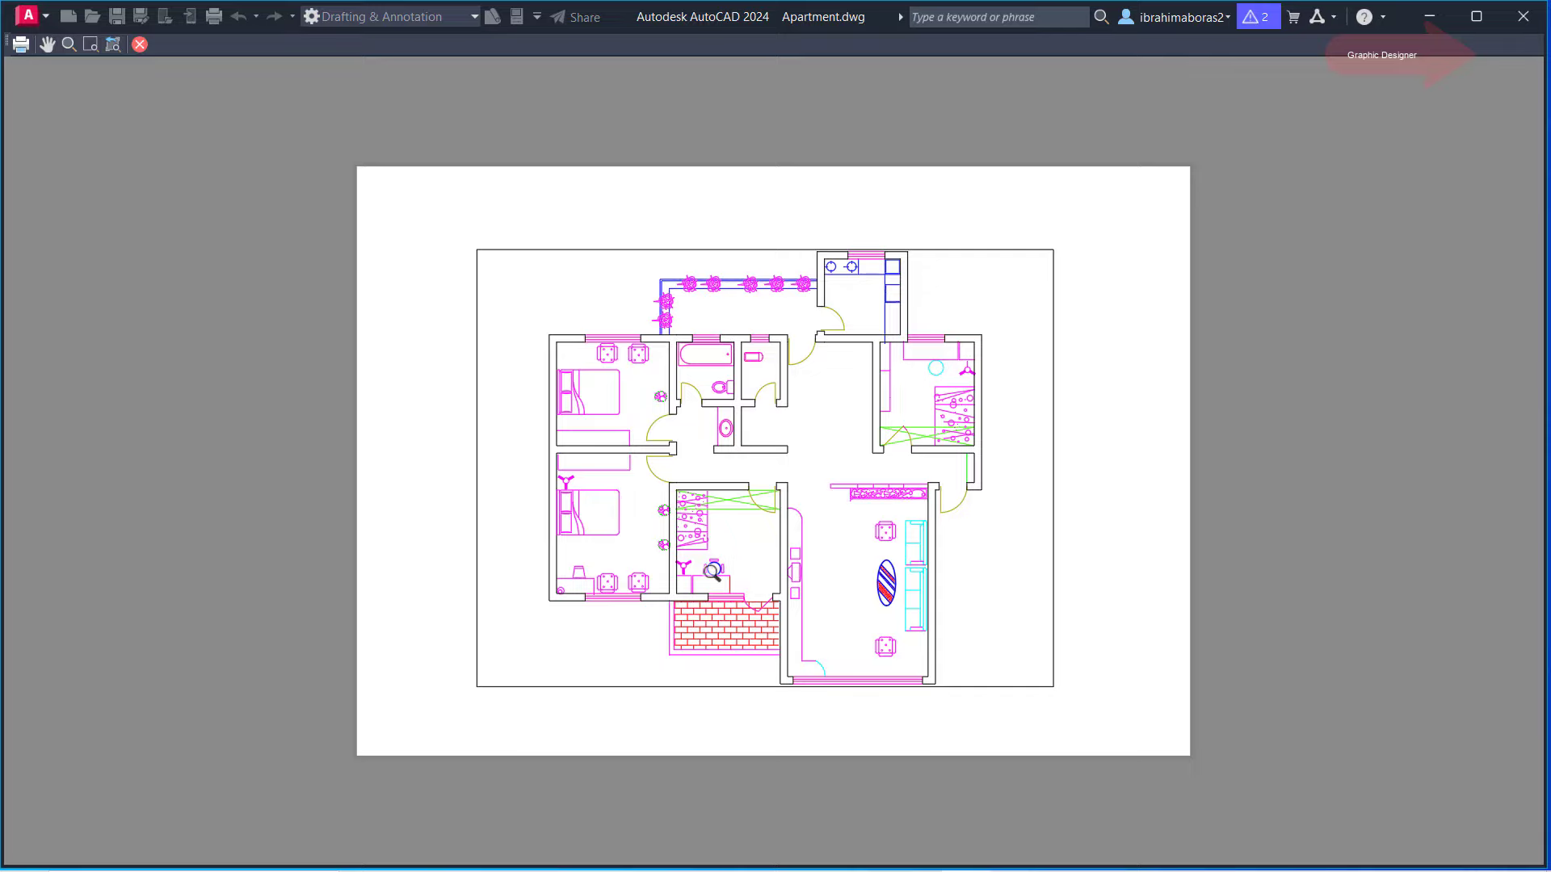
left_click(139, 45)
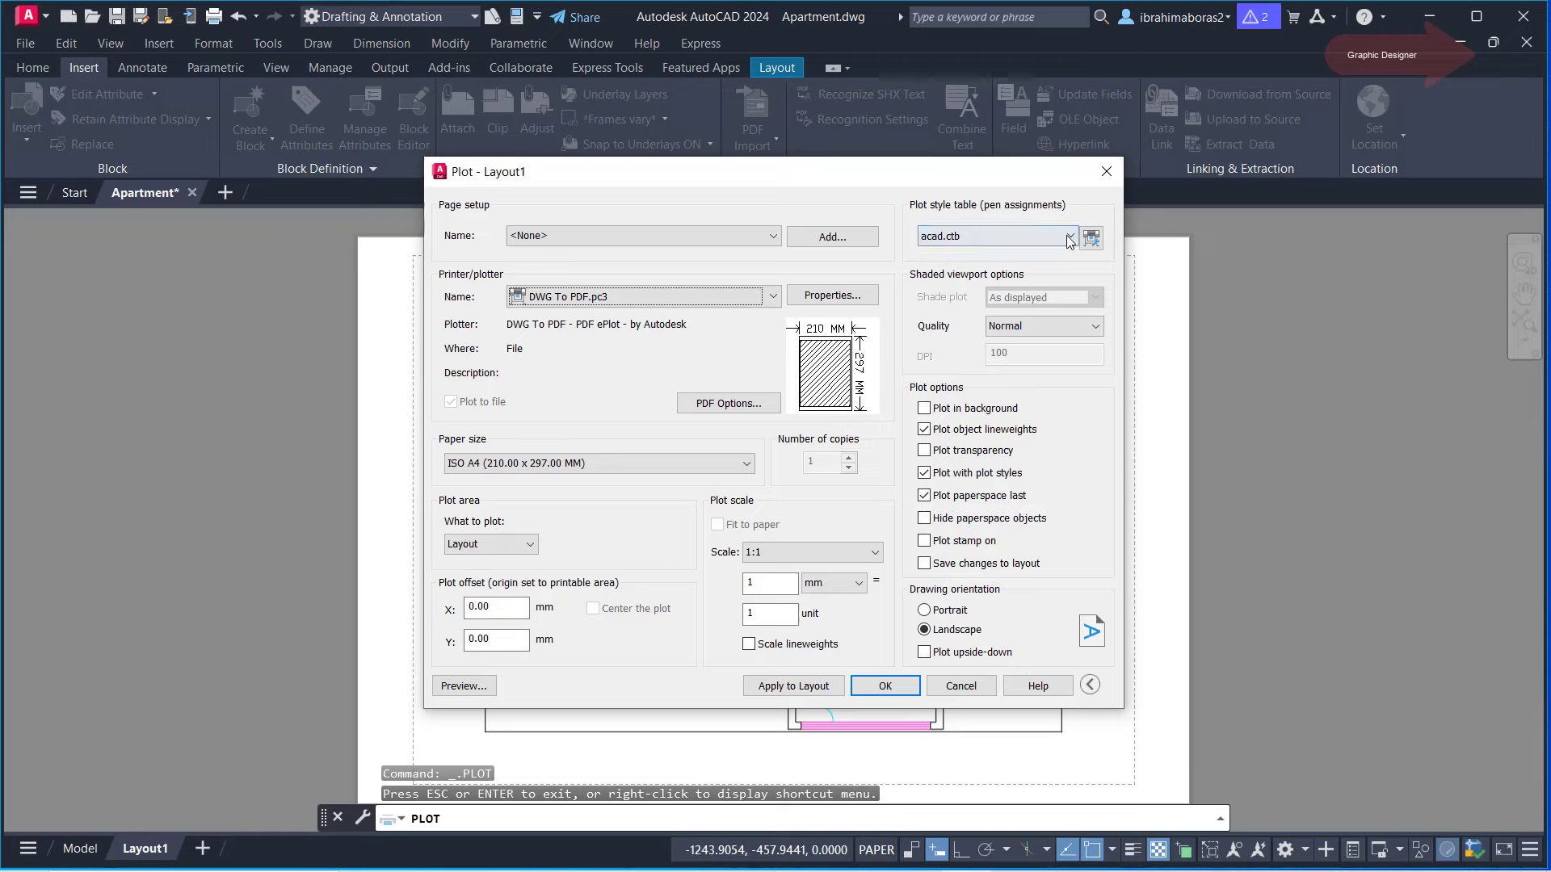
- Switch the plot style table to monochrome.ctb and preview the black-and-white sheet
left_click(1050, 235)
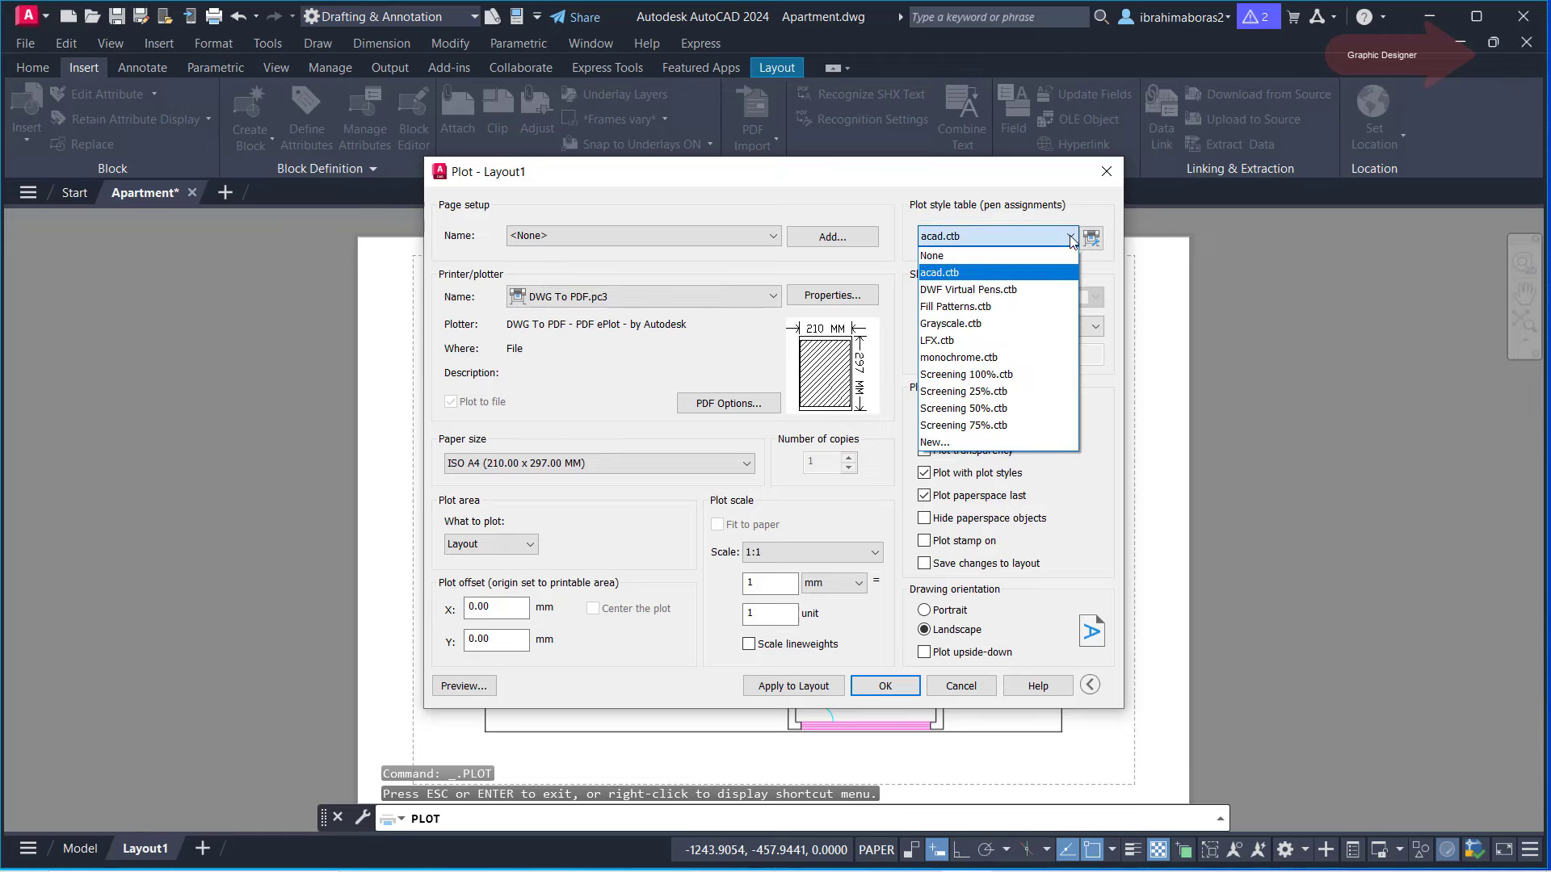
left_click(1000, 359)
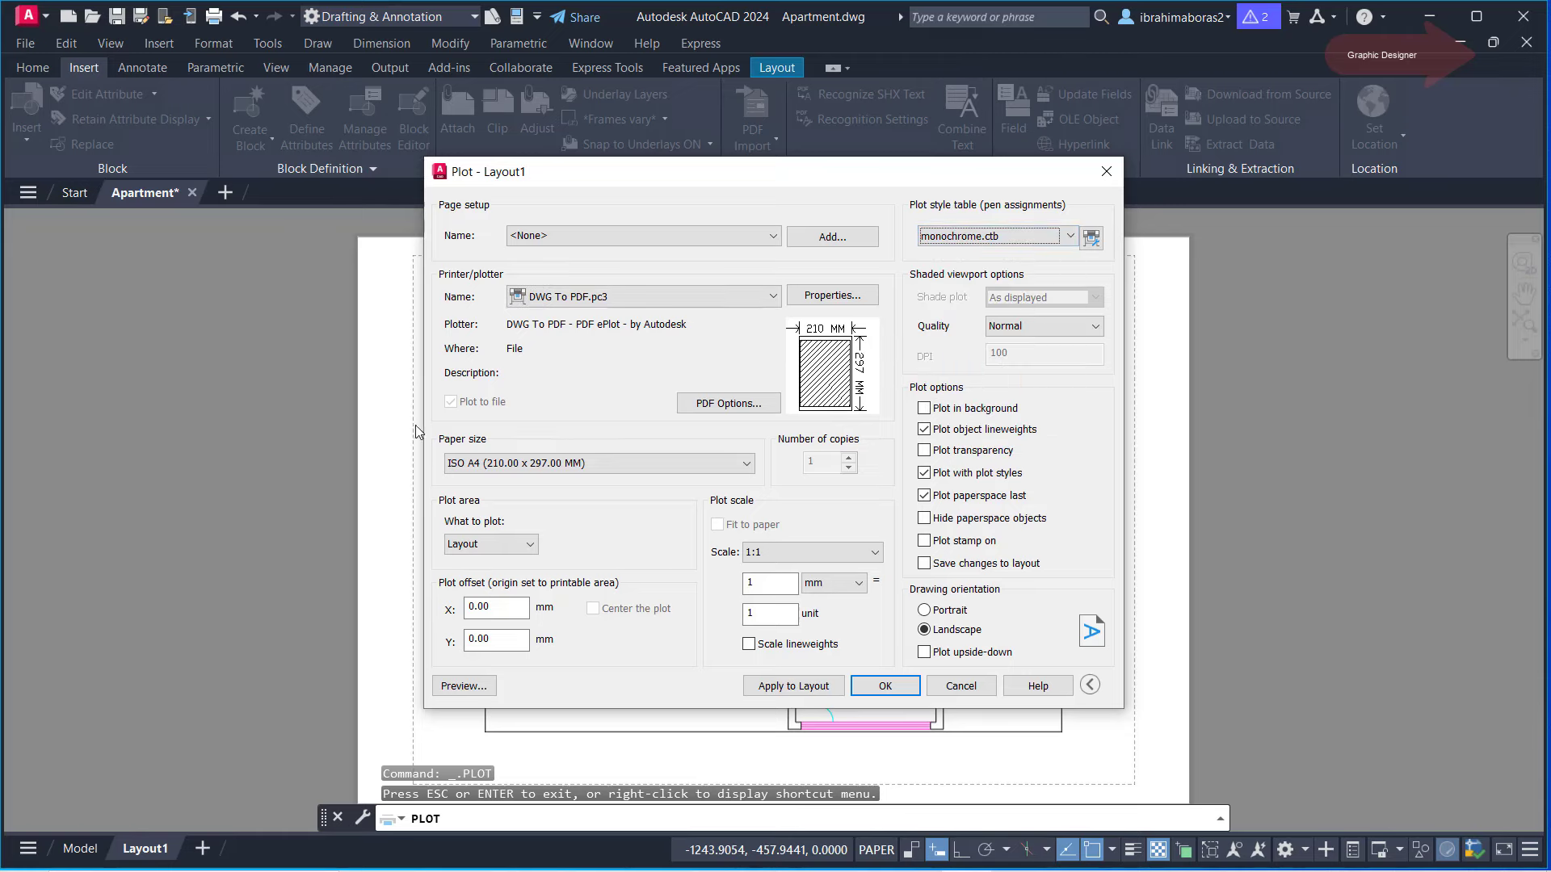
left_click(463, 685)
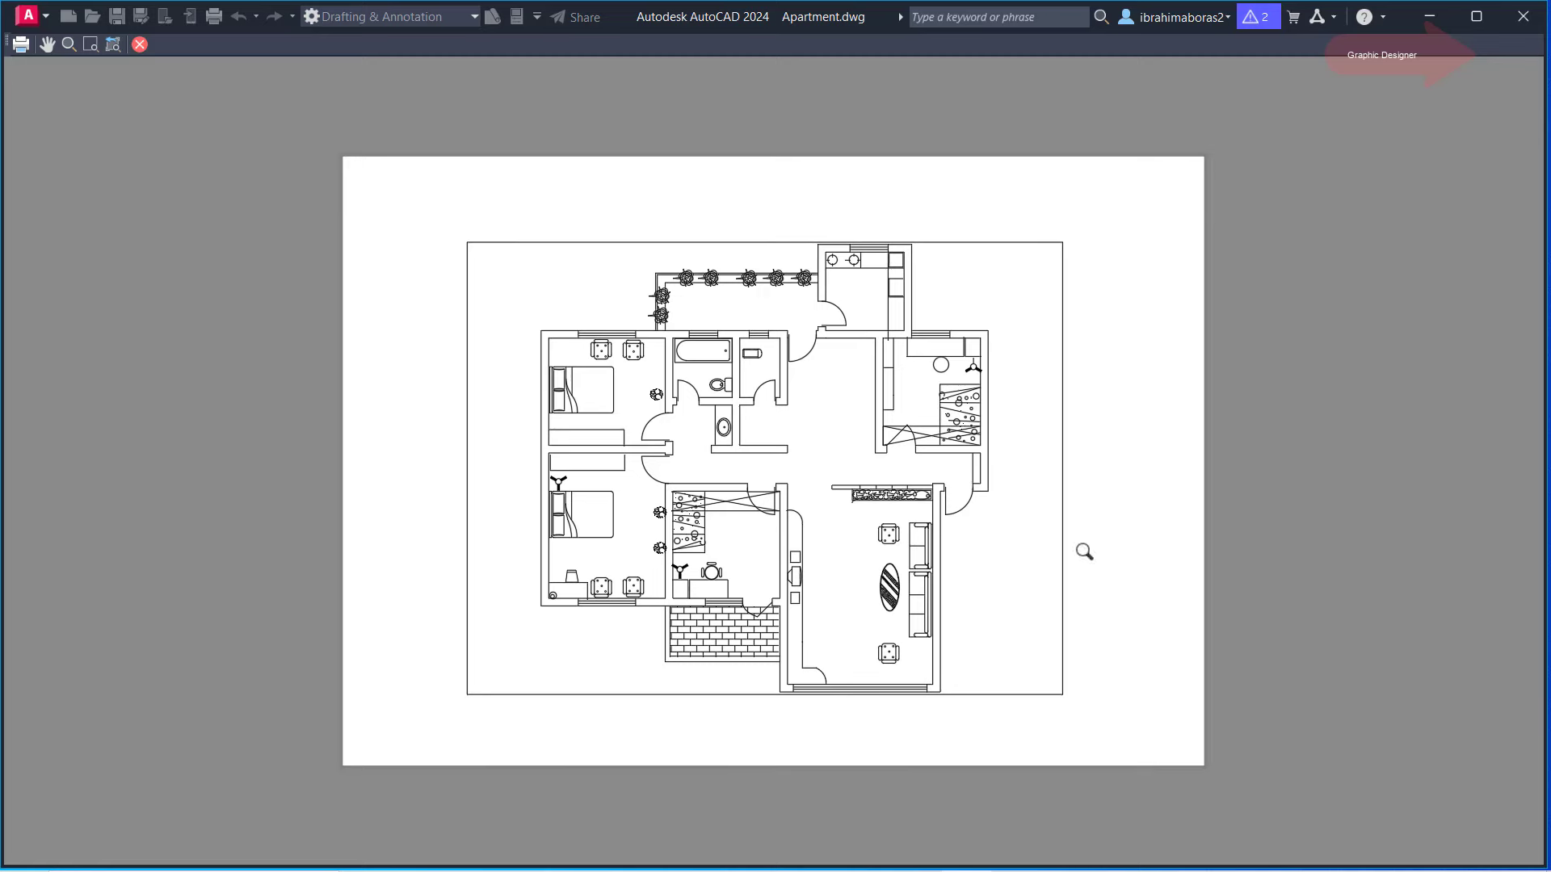
- Plot the previewed sheet to Apartment-Layout1.pdf on Local Disk (D:)
left_click(22, 46)
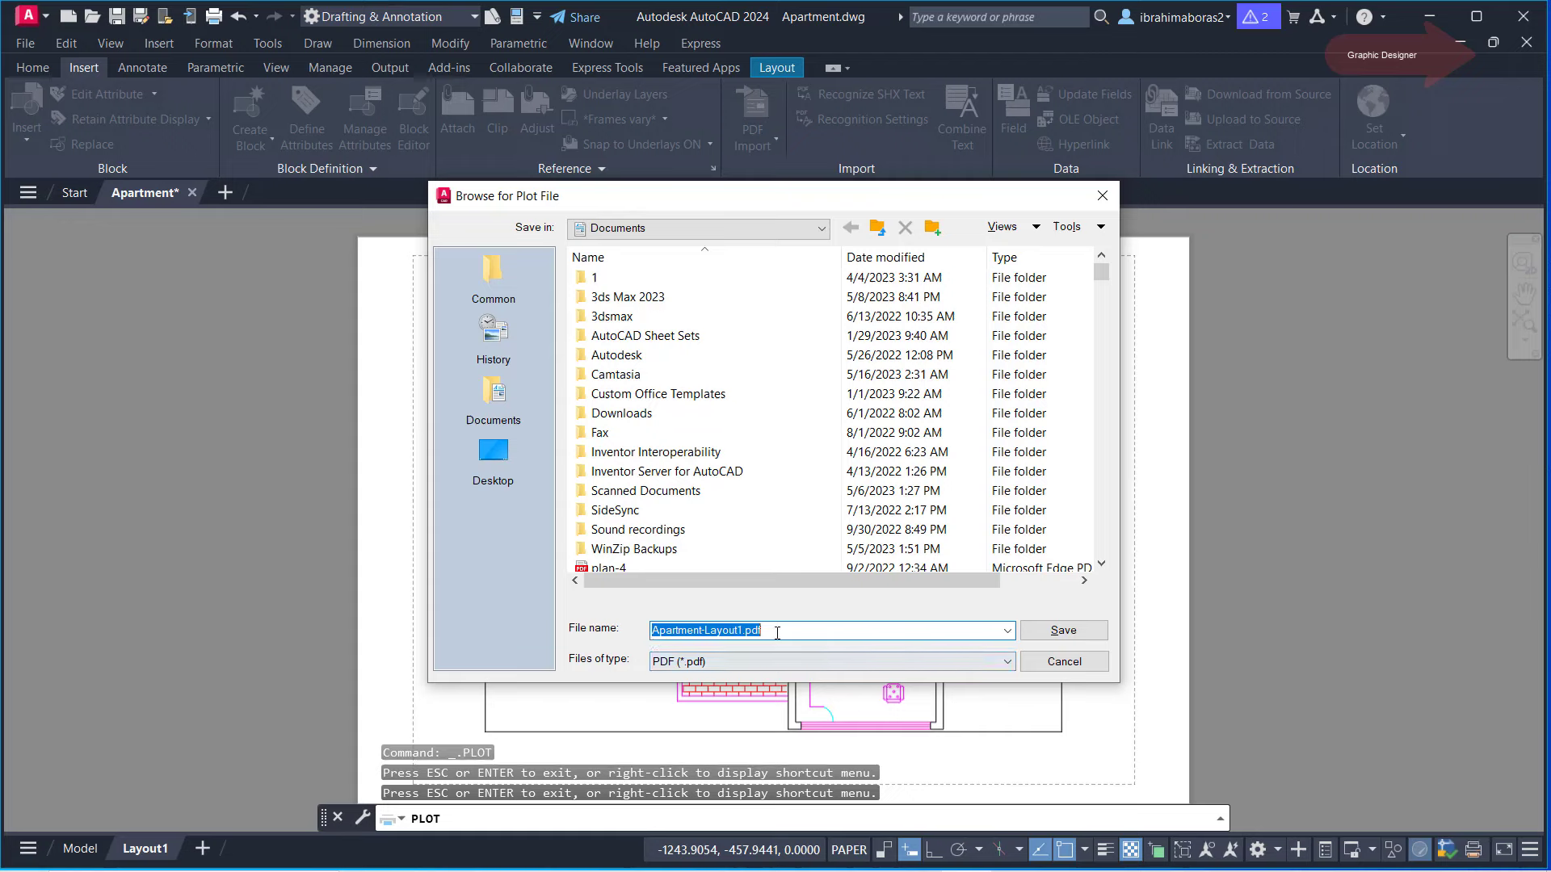
left_click(764, 229)
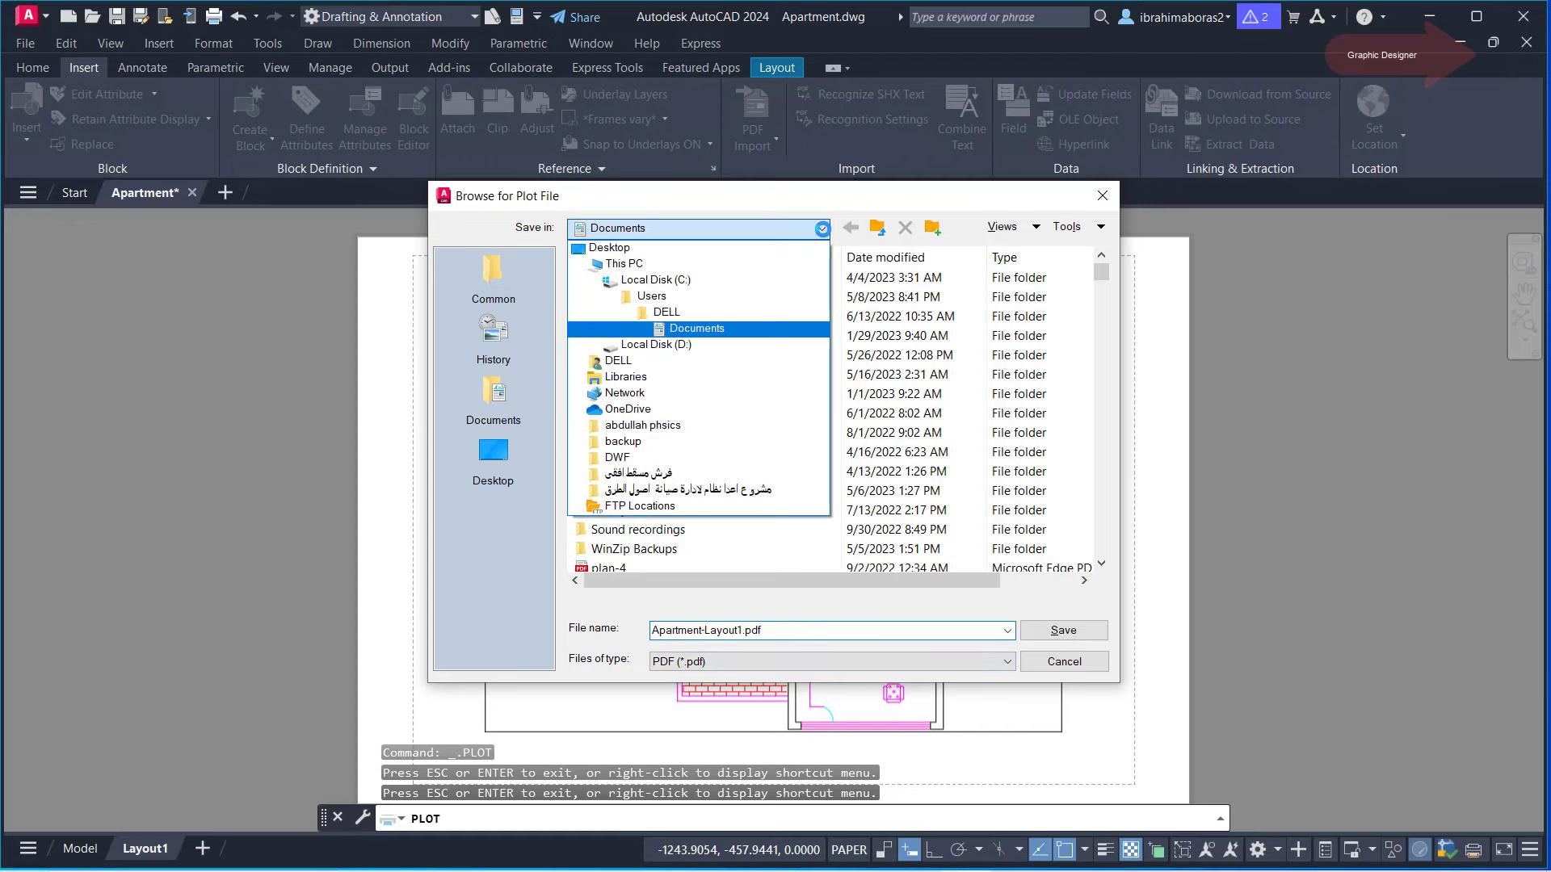
left_click(759, 344)
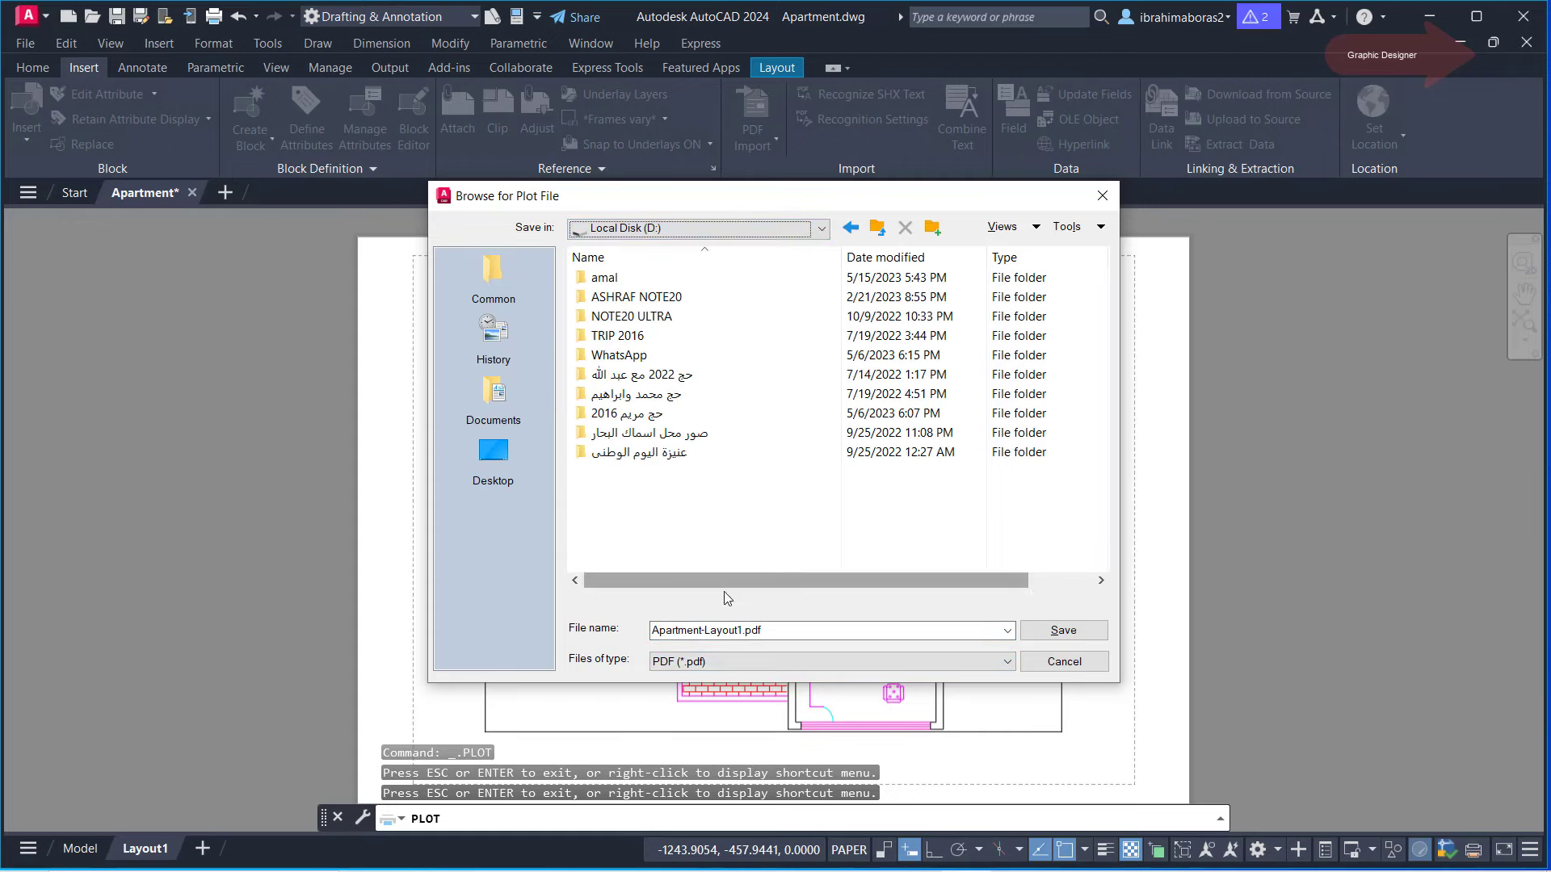
left_click(1064, 631)
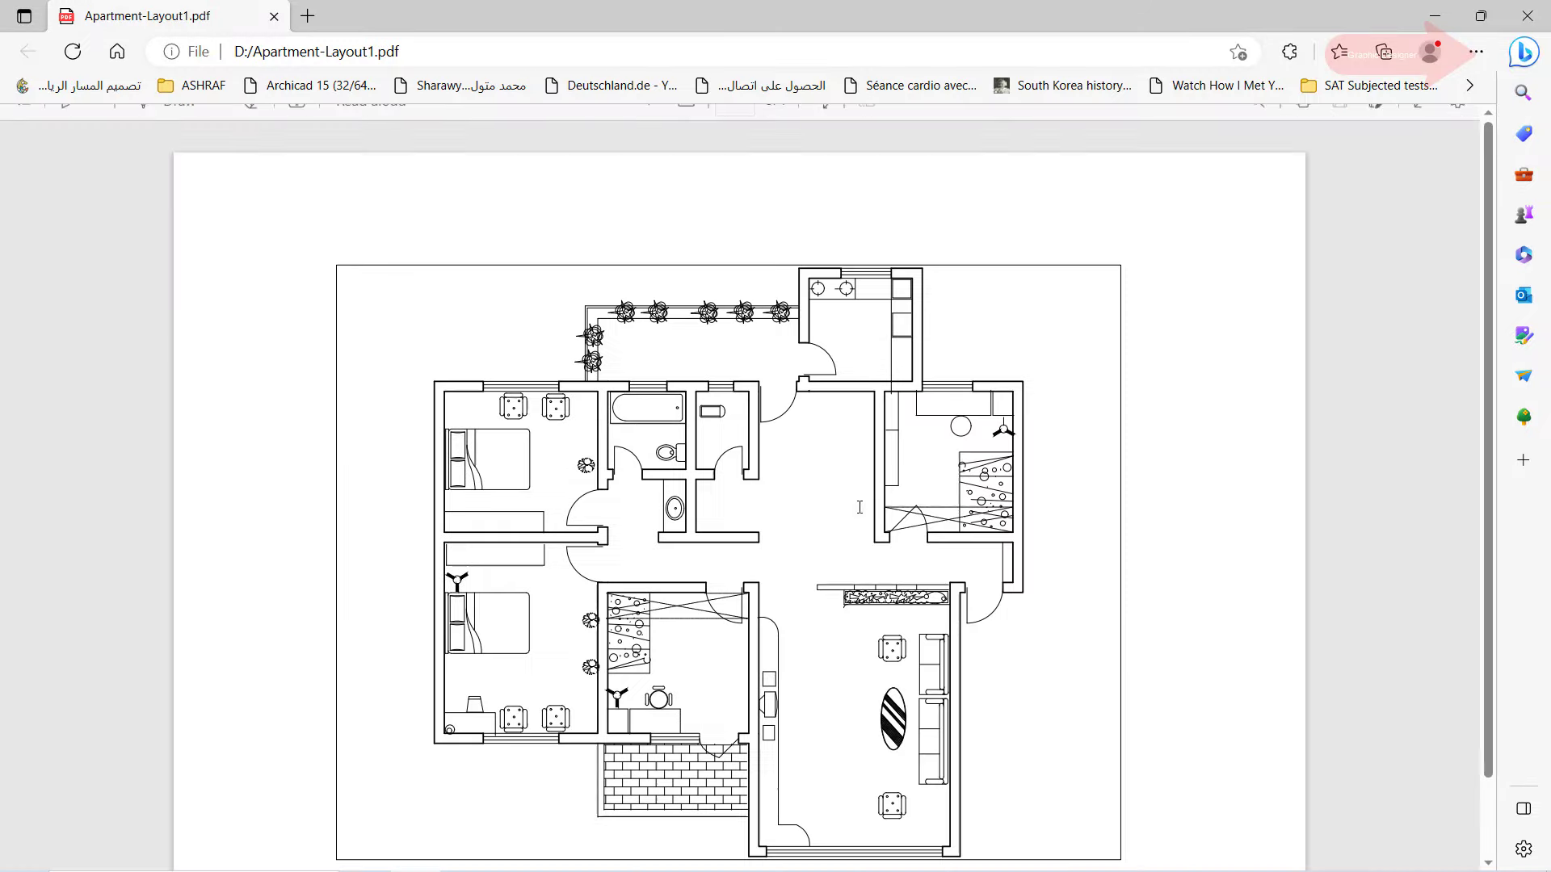
- Scroll through Apartment-Layout1.pdf in Edge to inspect the monochrome floor plan
scroll(791, 525, "down", 1)
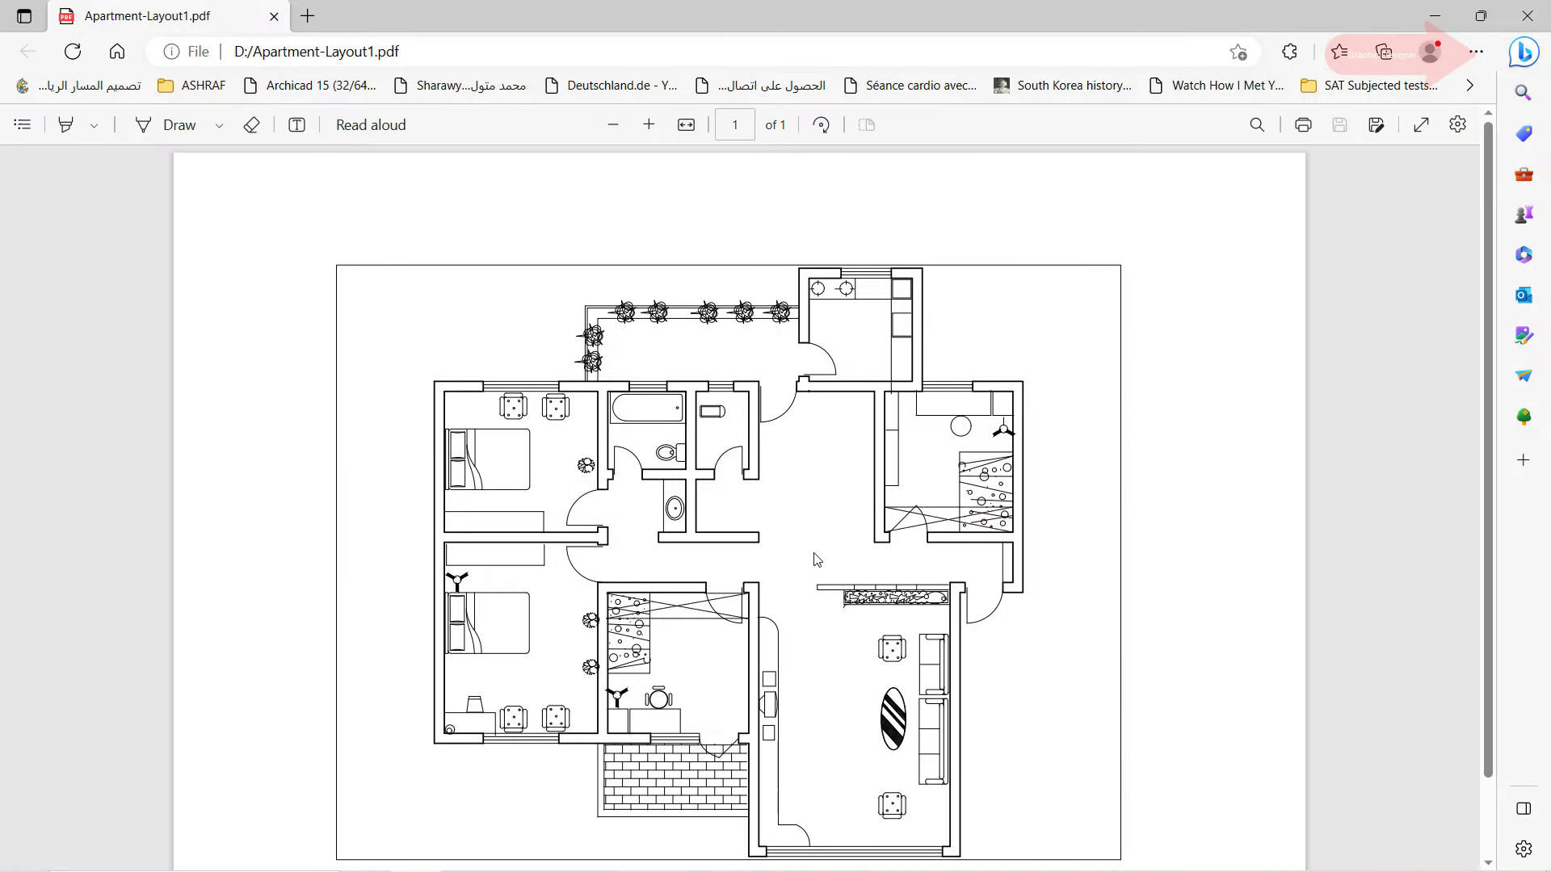
scroll(818, 563, "down", 2)
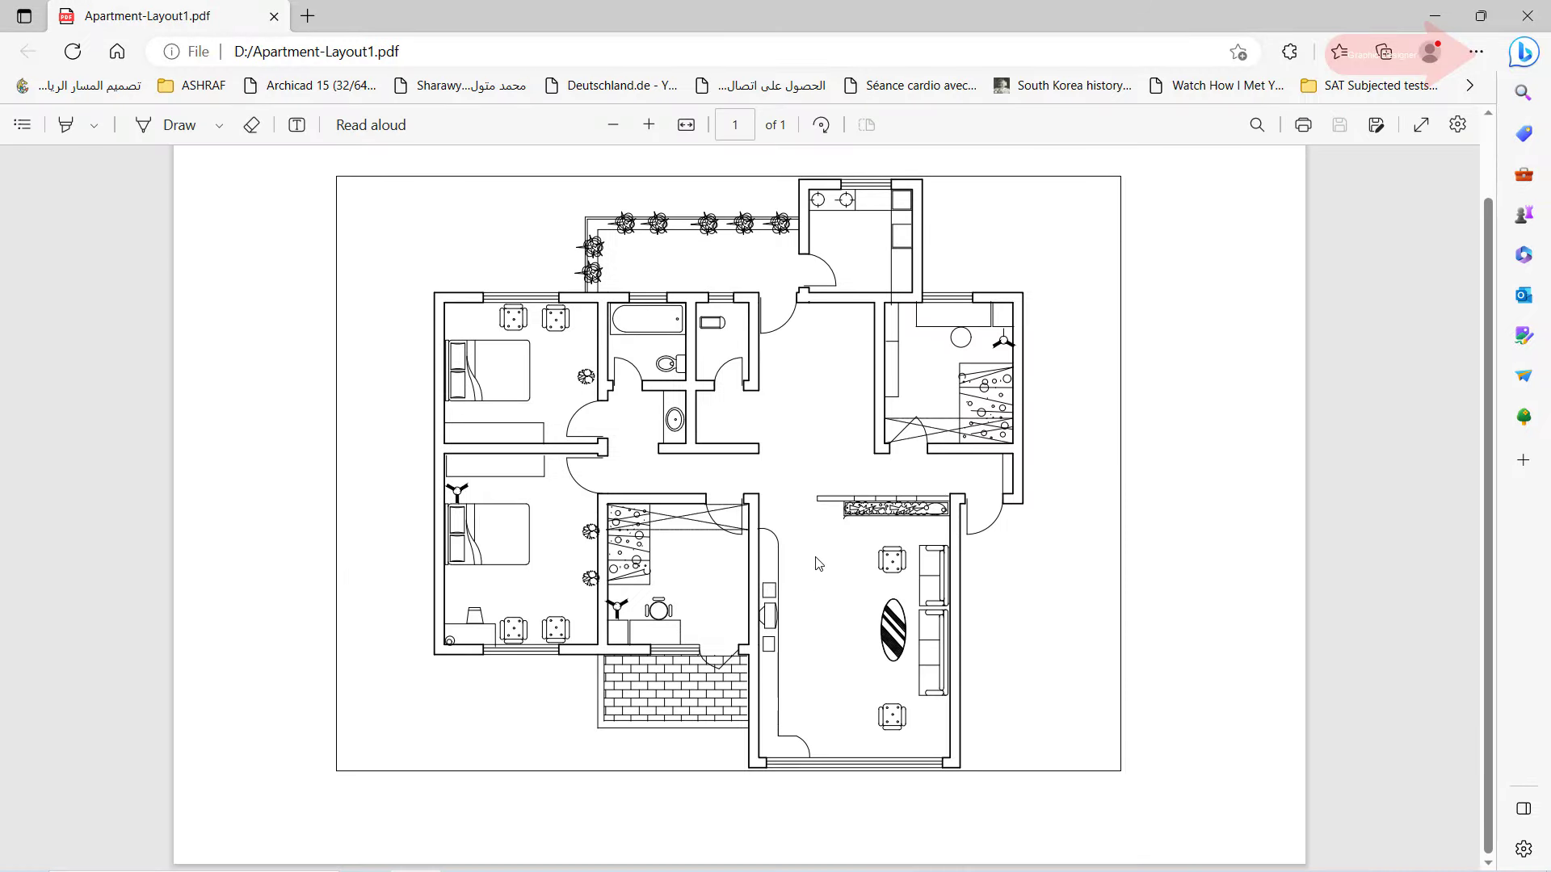